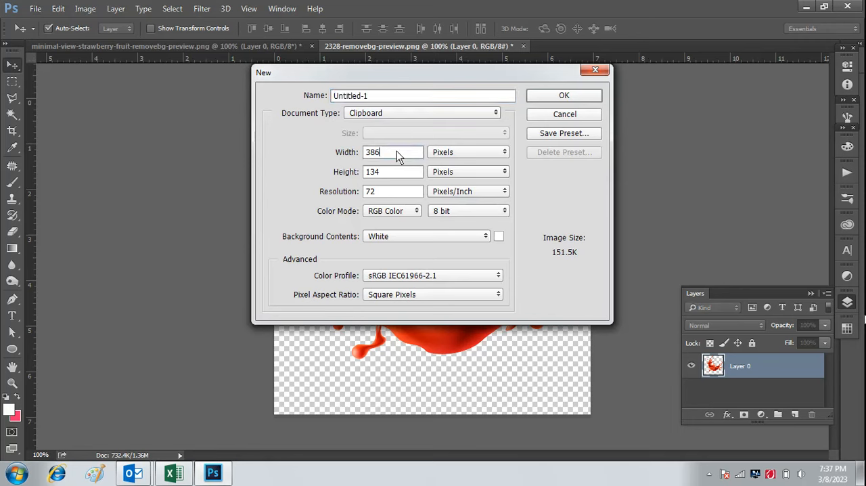
# Create a new RGB document 1000 pixels wide and 1000 pixels high at 72 pixels per inch with a white background.
pyautogui.press('BackSpace')
pyautogui.press('BackSpace')
pyautogui.press('BackSpace')
pyautogui.write('1000')
pyautogui.click(390, 175)
pyautogui.press('BackSpace')
pyautogui.press('BackSpace')
pyautogui.press('BackSpace')
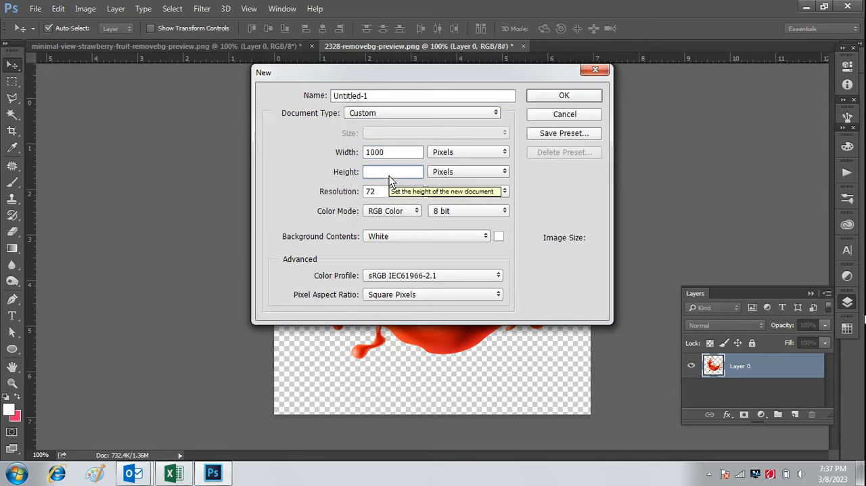
pyautogui.write('1000')
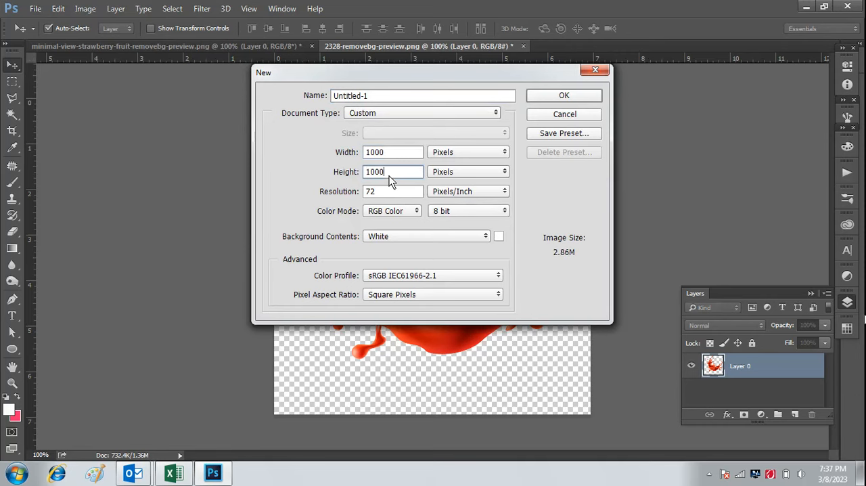
pyautogui.click(550, 98)
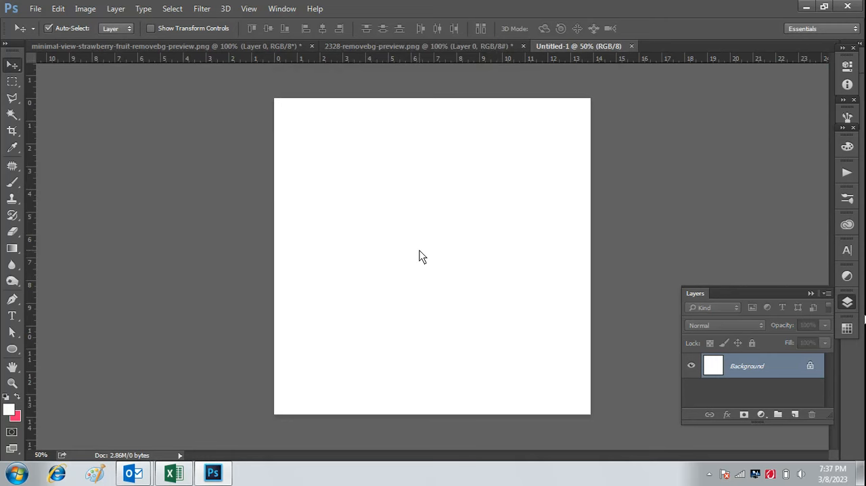
# Fill the canvas with the pink background colour fe2c6b and unlock the background into a regular layer.
pyautogui.hotkey('ctrl', 'BackSpace')
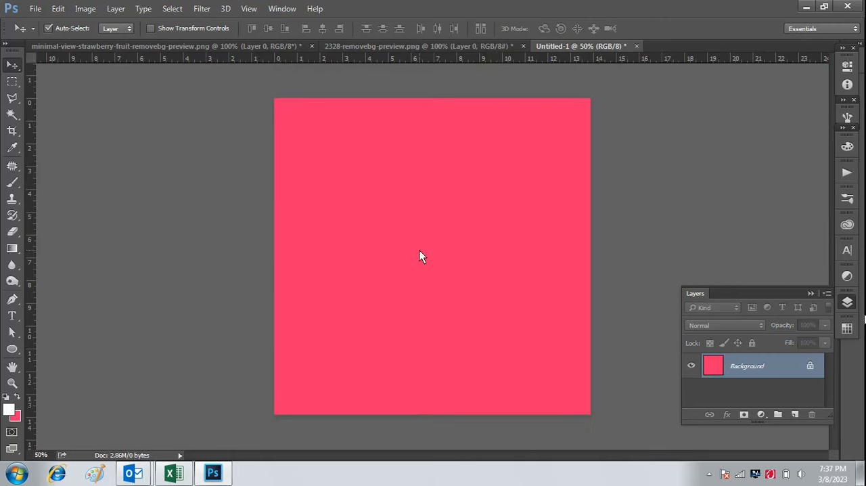
pyautogui.click(812, 366)
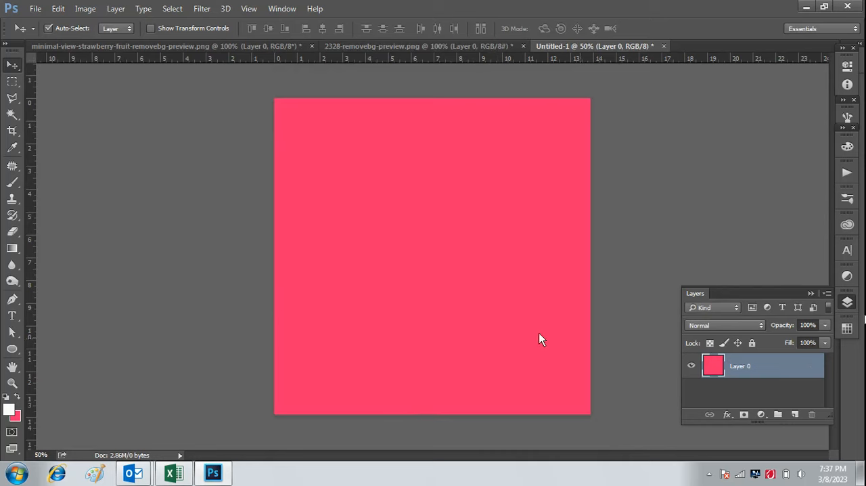
pyautogui.click(15, 415)
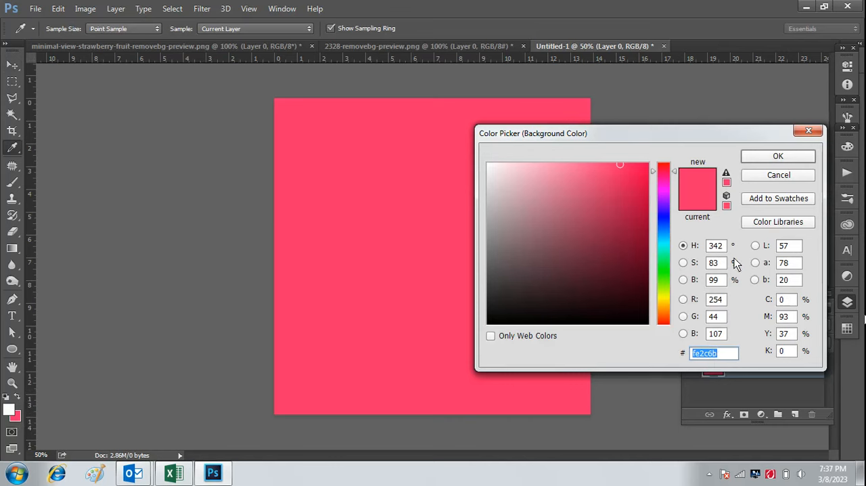
pyautogui.click(793, 160)
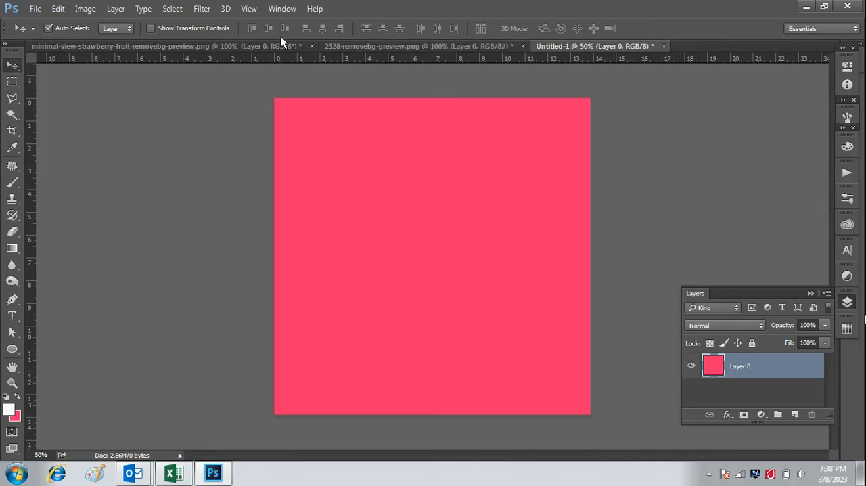
# Bring the cut-out strawberry from its own document into the pink document, near the canvas centre.
pyautogui.click(256, 46)
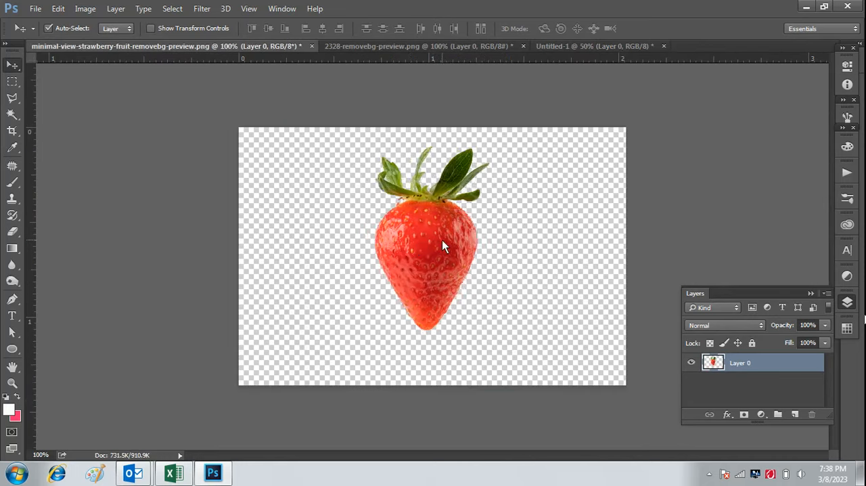
pyautogui.moveTo(422, 233); pyautogui.dragTo(542, 127)
pyautogui.moveTo(453, 259); pyautogui.dragTo(433, 263)
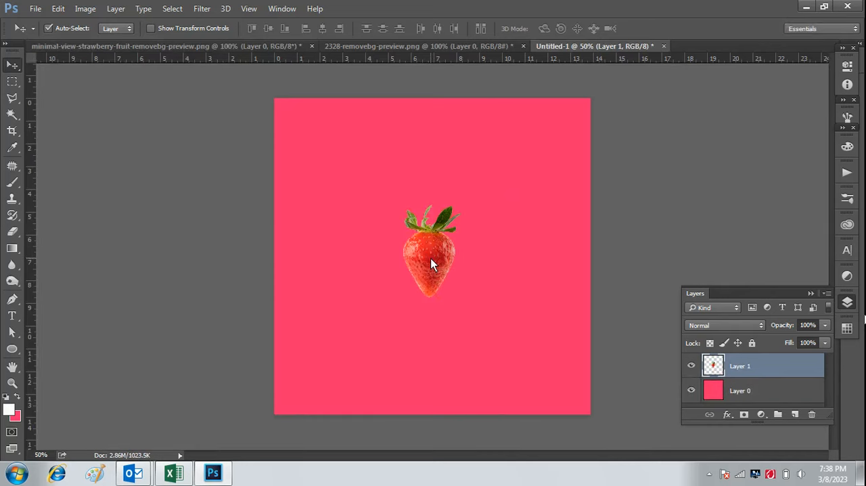
# Scale the strawberry up to about 215% and place it around the middle of the canvas.
pyautogui.hotkey('ctrl', 't')
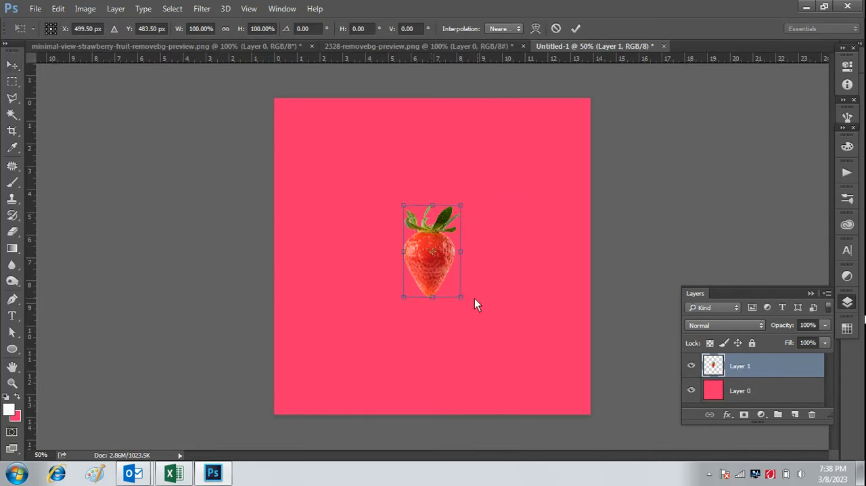
pyautogui.moveTo(460, 297); pyautogui.dragTo(515, 383)
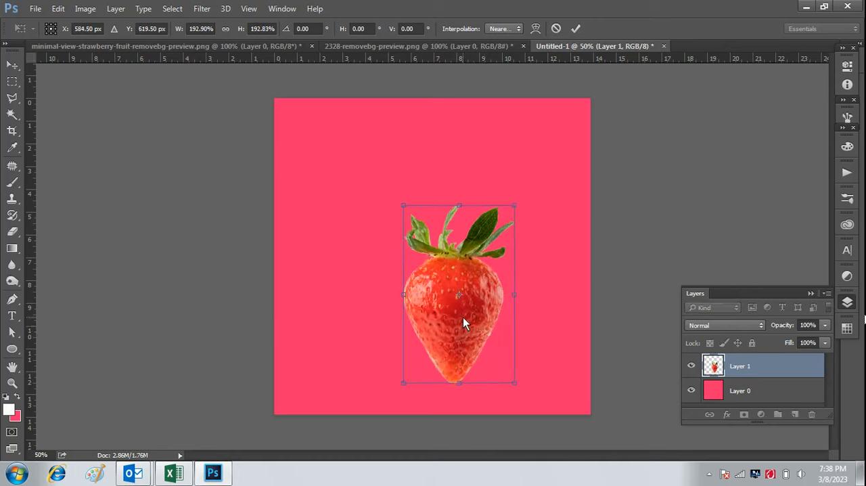
pyautogui.moveTo(462, 323); pyautogui.dragTo(436, 266)
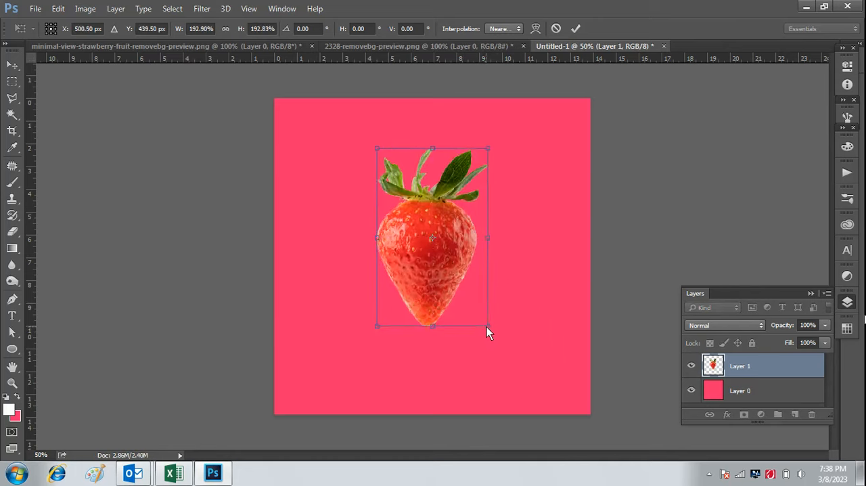
pyautogui.moveTo(487, 327); pyautogui.dragTo(498, 347)
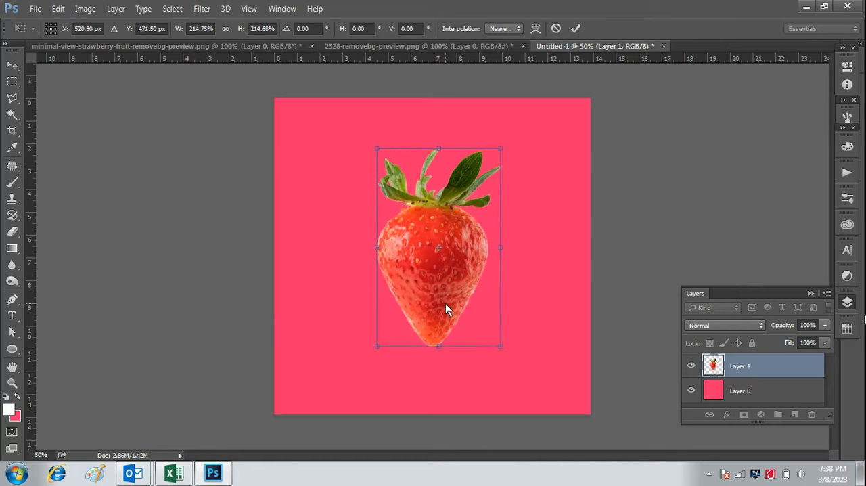
pyautogui.moveTo(446, 308); pyautogui.dragTo(448, 316)
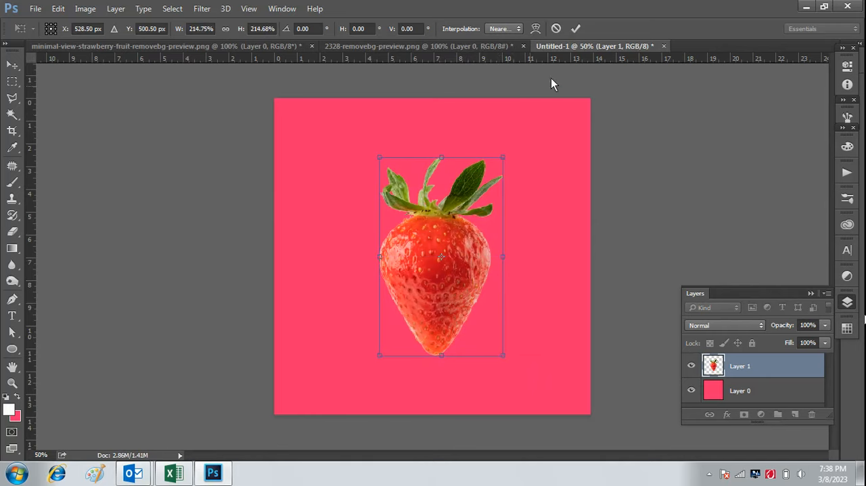
pyautogui.click(575, 28)
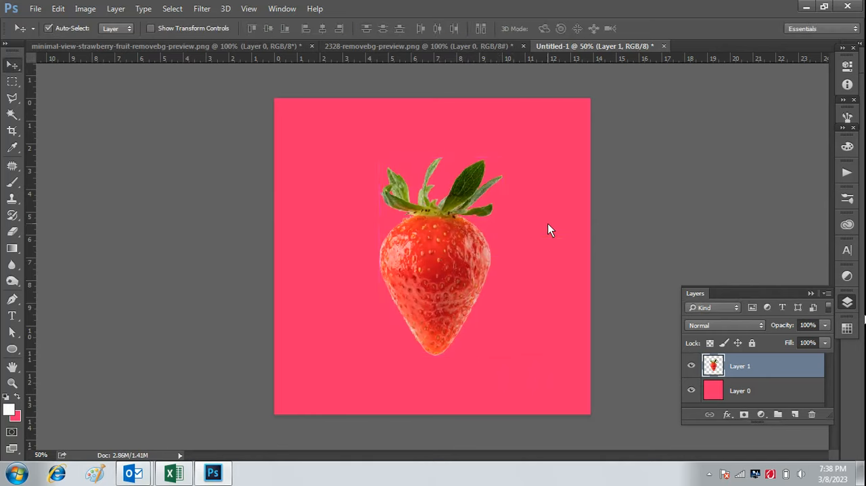
# Select the strawberry's bottom tip with a rectangular marquee and cut it out of Layer 1.
pyautogui.hotkey('ctrl', '+')
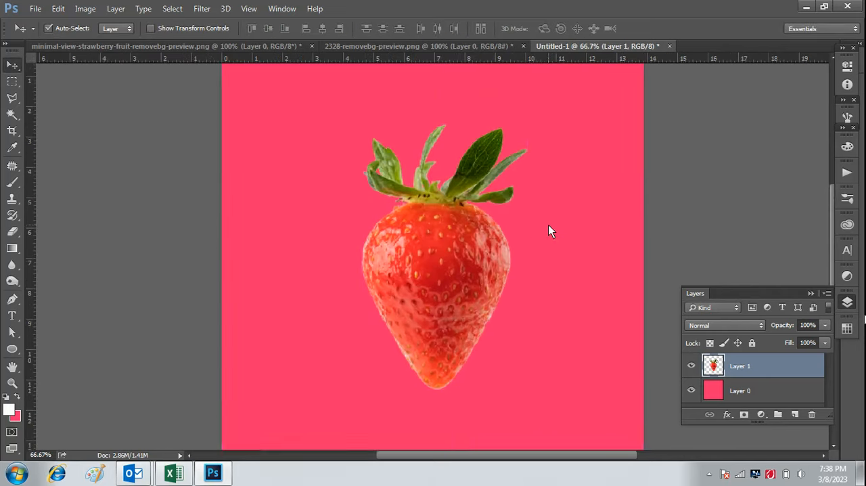
pyautogui.scroll(-1, 552, 235)
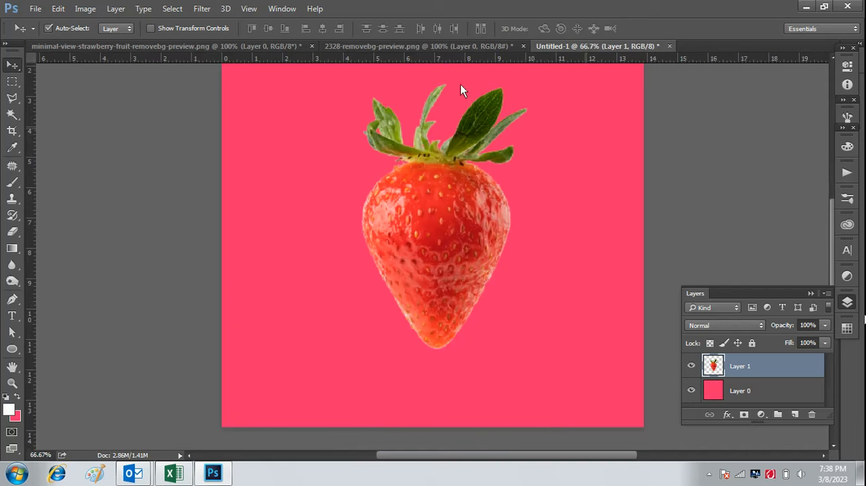
pyautogui.click(12, 81)
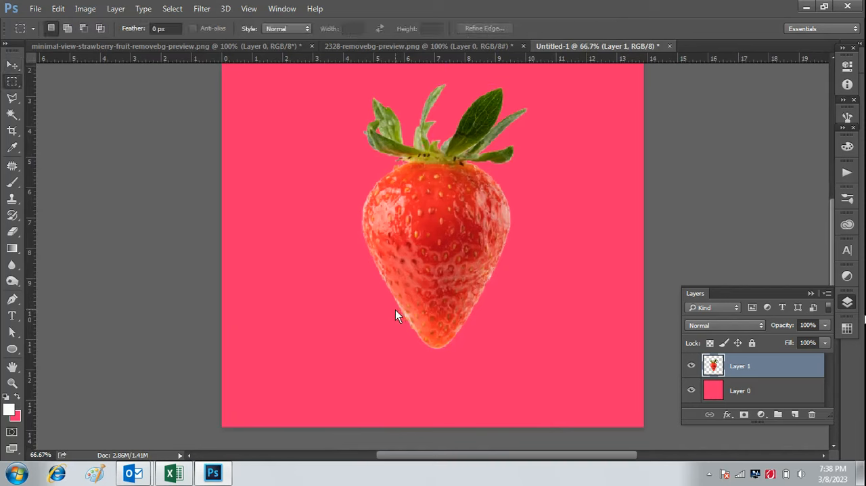
pyautogui.moveTo(396, 310); pyautogui.dragTo(490, 353)
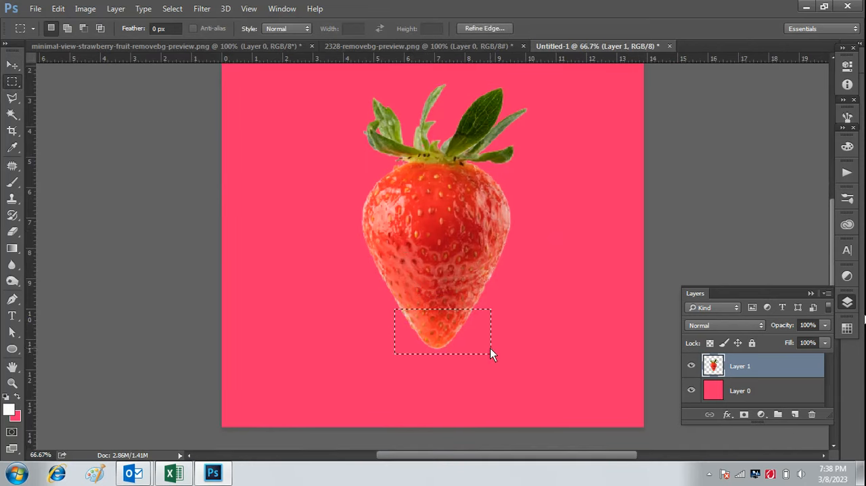
pyautogui.click(62, 9)
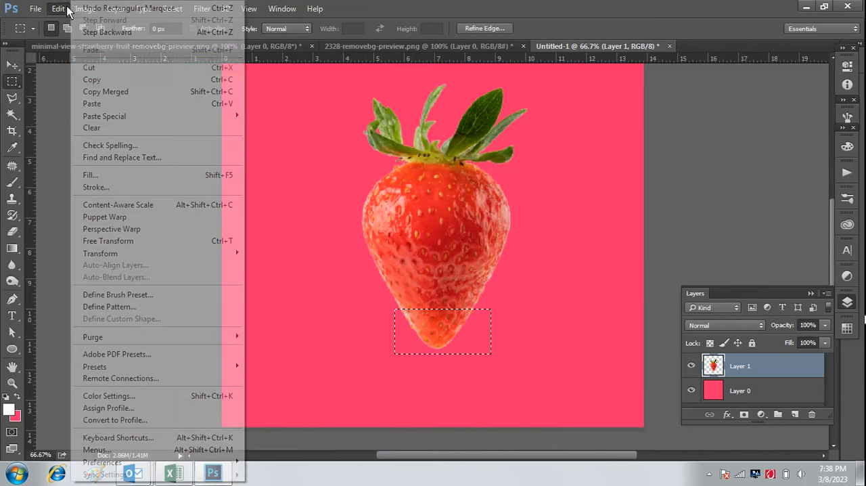
pyautogui.click(99, 68)
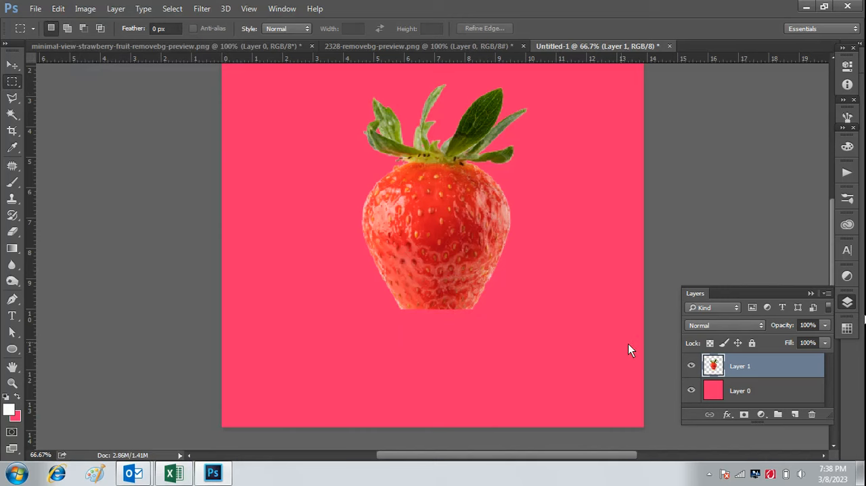
# Paste the cut tip onto a new layer and move it below the strawberry, leaving a small gap and a slight rightward offset.
pyautogui.click(796, 415)
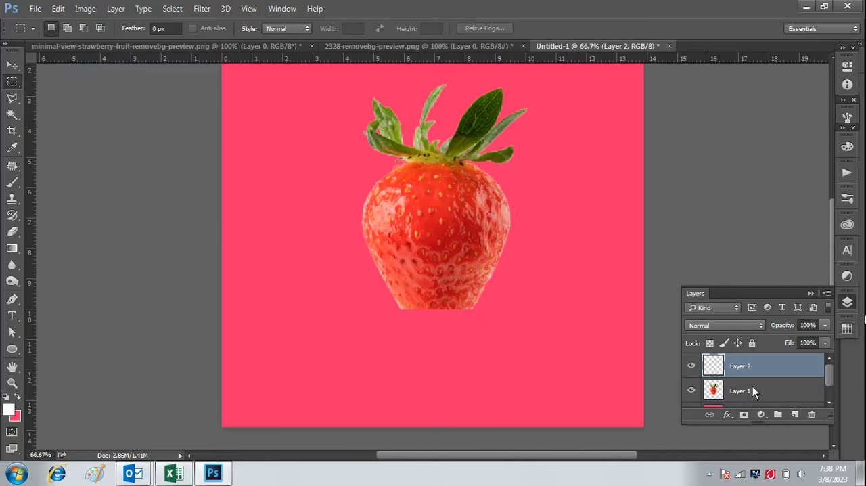
pyautogui.click(60, 9)
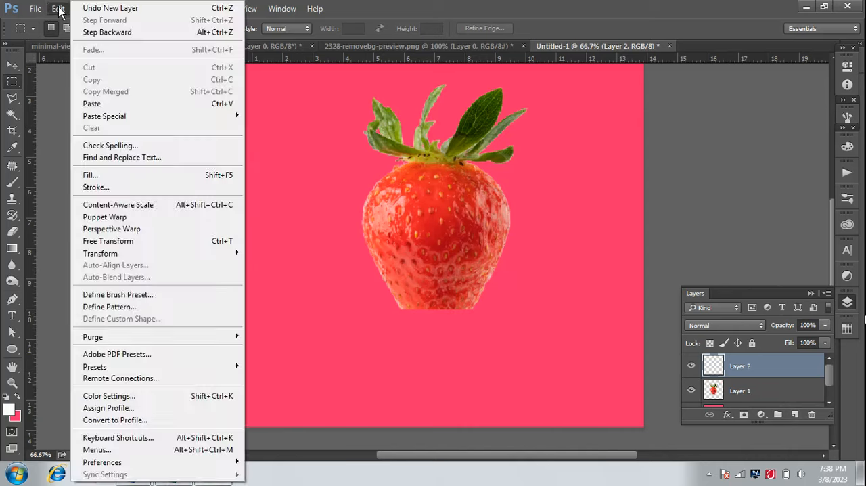
pyautogui.click(106, 103)
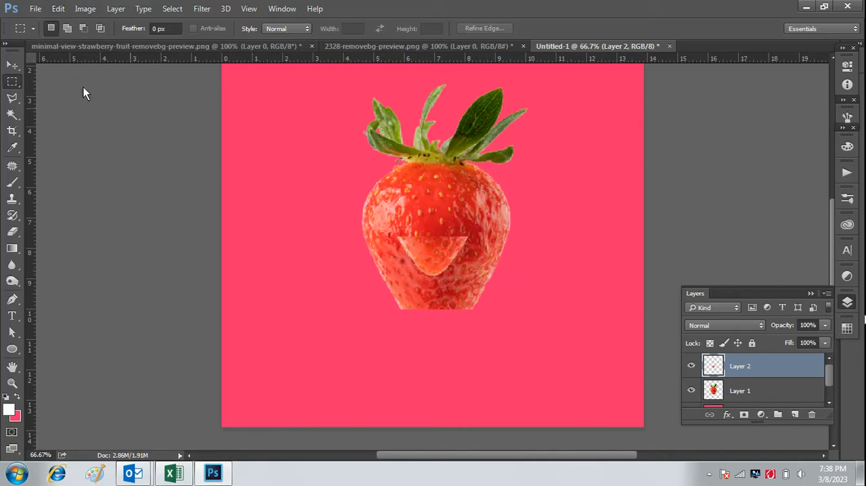
pyautogui.press('v')
pyautogui.moveTo(418, 246); pyautogui.dragTo(447, 329)
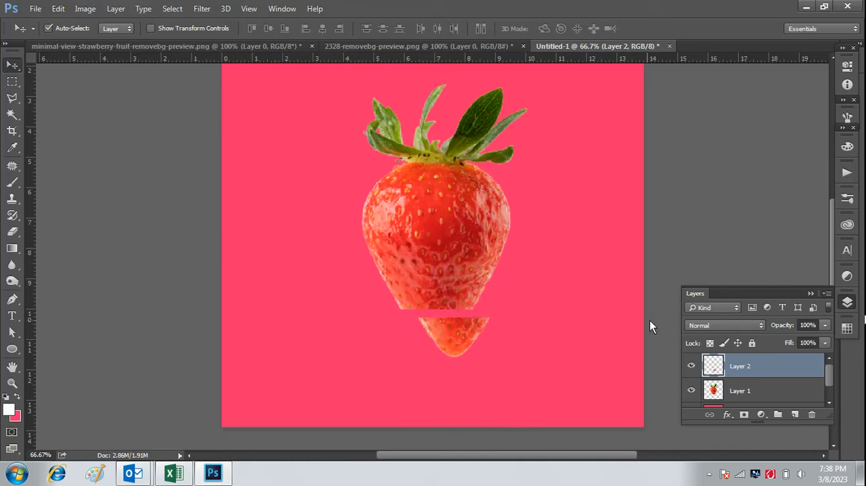
# Rename the strawberry tip's layer as 1.
pyautogui.doubleClick(742, 366)
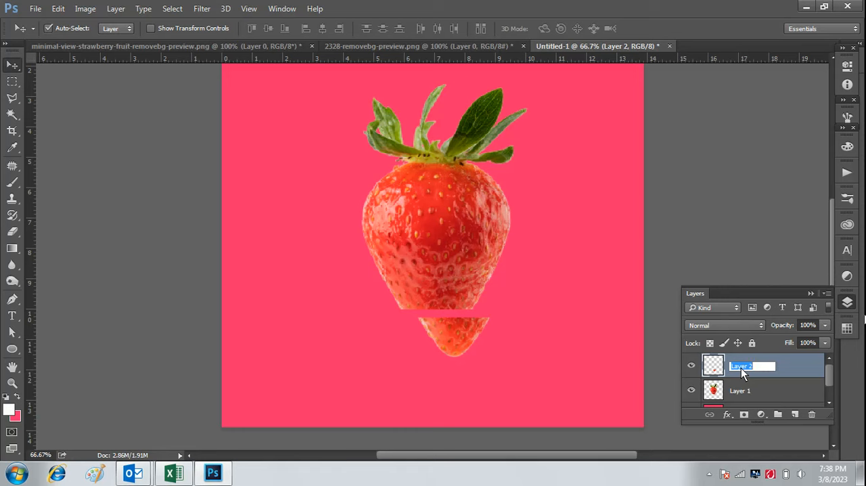
pyautogui.write('1')
pyautogui.click(756, 391)
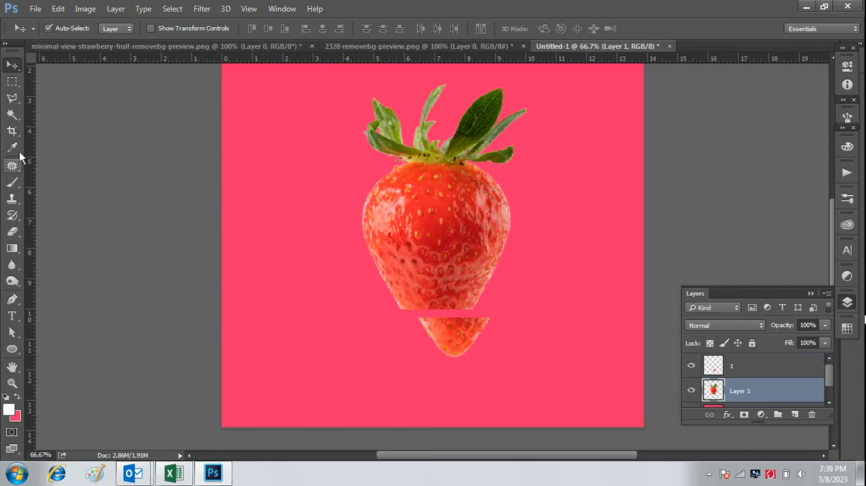
# Select a band about 4.18 in by 1.32 in across the lower end of the strawberry on Layer 1 and cut it.
pyautogui.click(11, 81)
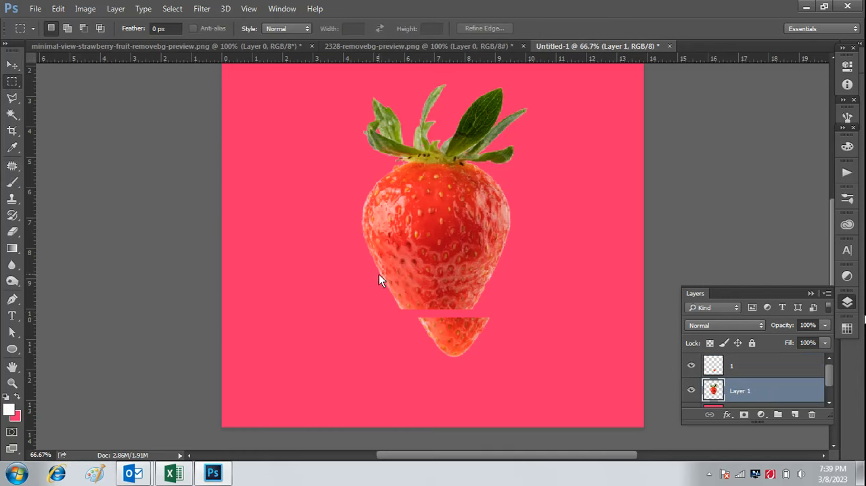
pyautogui.moveTo(379, 274); pyautogui.dragTo(506, 313)
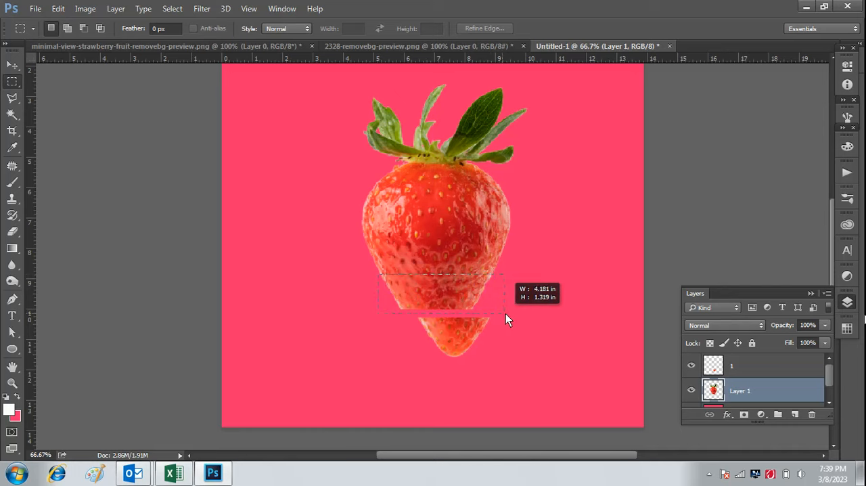
pyautogui.click(59, 9)
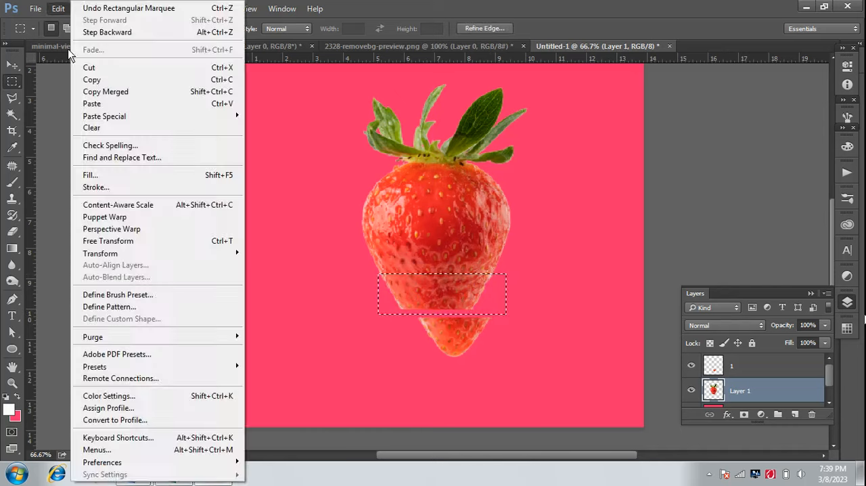
pyautogui.click(88, 65)
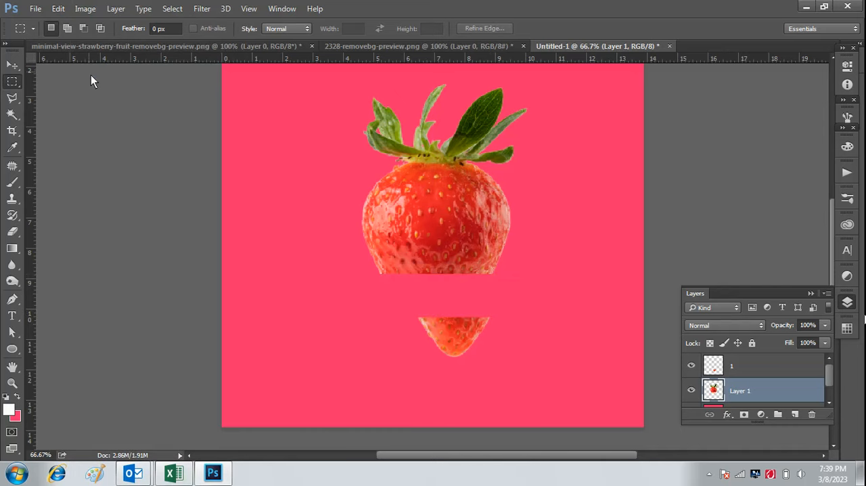
# Add a new layer named 2 above Layer 1 and paste the cut strawberry slice onto it.
pyautogui.click(794, 413)
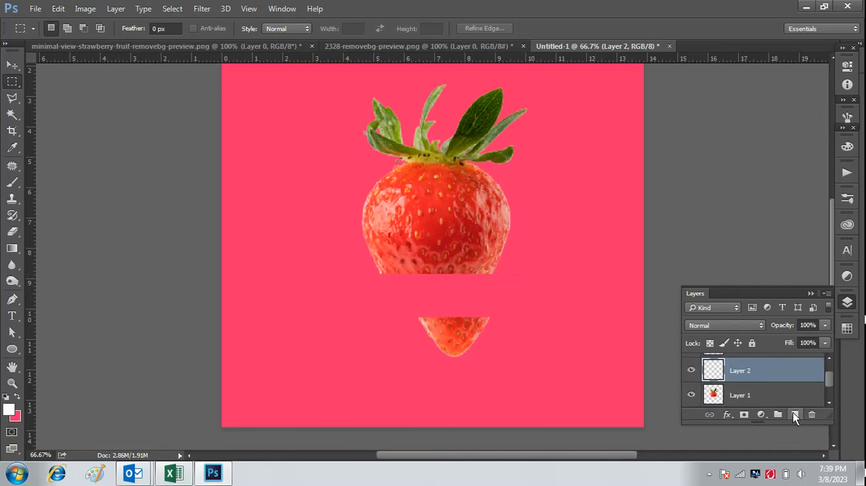
pyautogui.doubleClick(740, 370)
pyautogui.write('2')
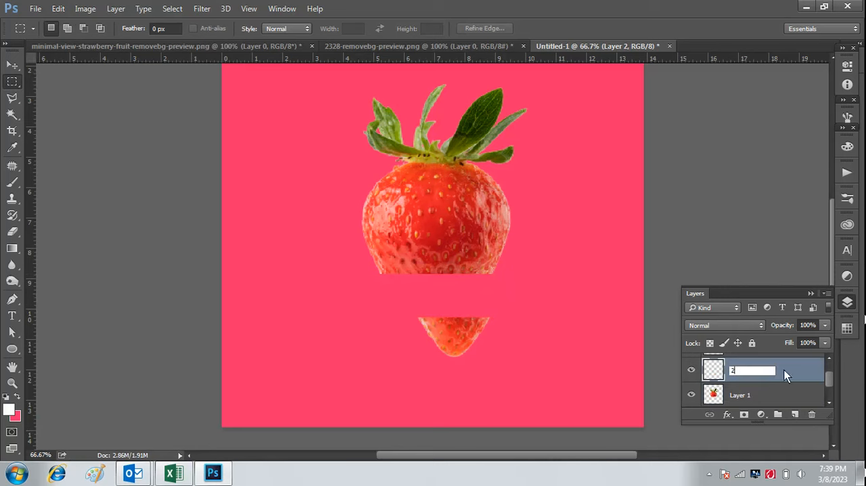
pyautogui.press('Return')
pyautogui.click(58, 8)
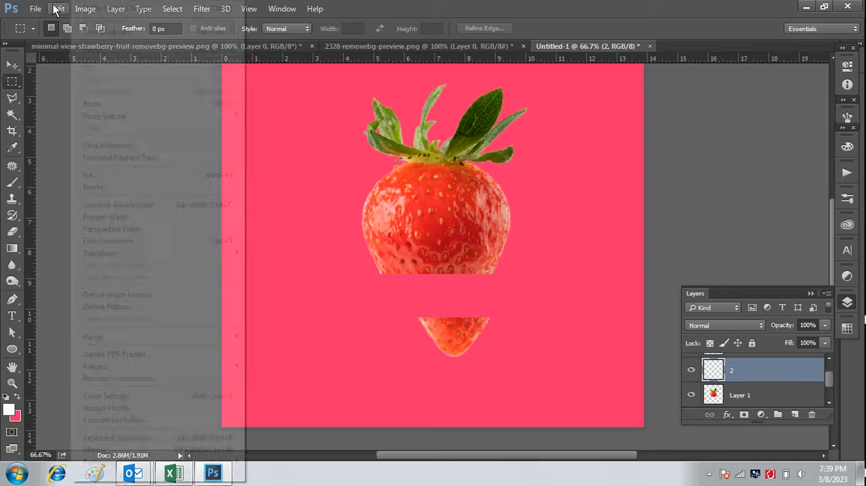
pyautogui.click(92, 103)
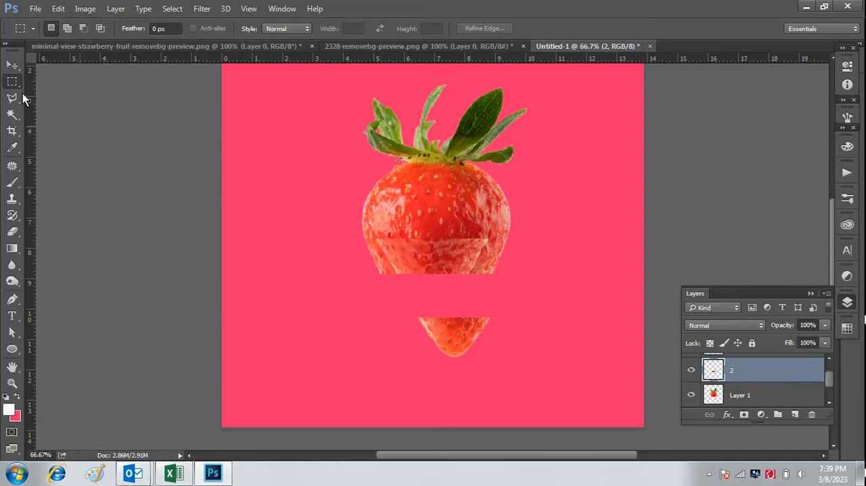
# Move the pasted slice on layer 2 down between the strawberry and its tip, leaving narrow gaps above and below.
pyautogui.click(13, 65)
pyautogui.moveTo(372, 251); pyautogui.dragTo(431, 289)
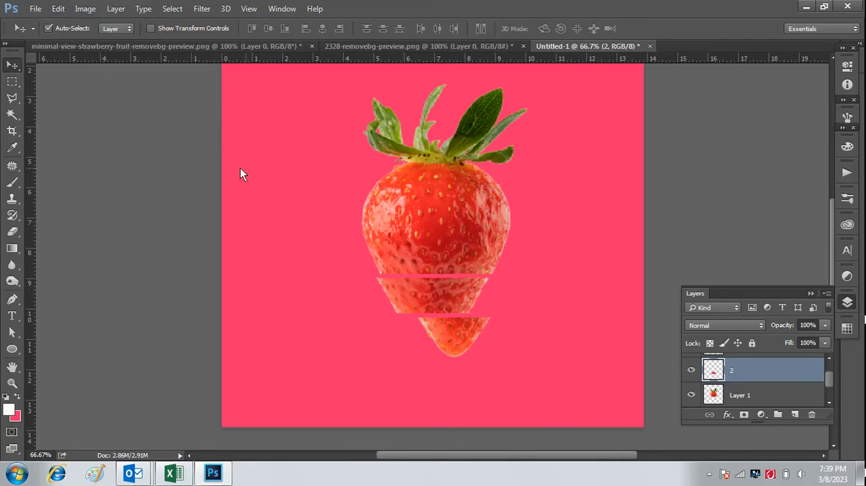
# Select a rectangular band across the strawberry directly above slice 2 and cut it from Layer 1.
pyautogui.click(13, 81)
pyautogui.moveTo(358, 228); pyautogui.dragTo(525, 276)
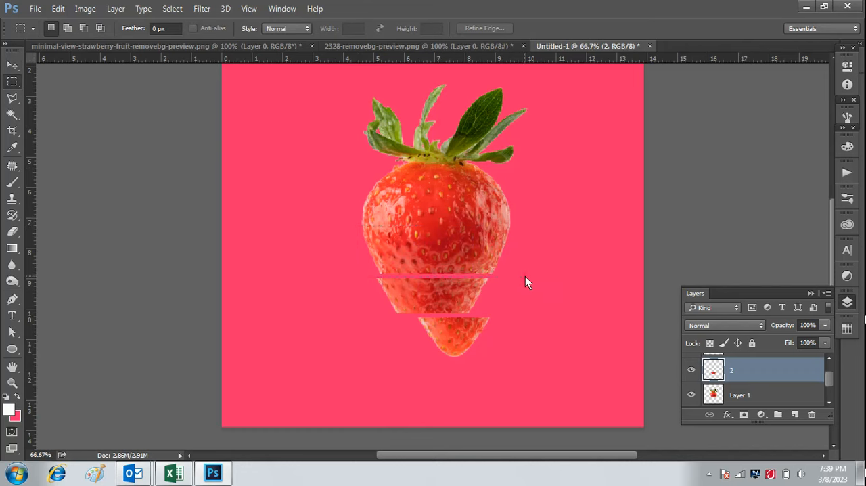
pyautogui.click(63, 7)
pyautogui.click(91, 64)
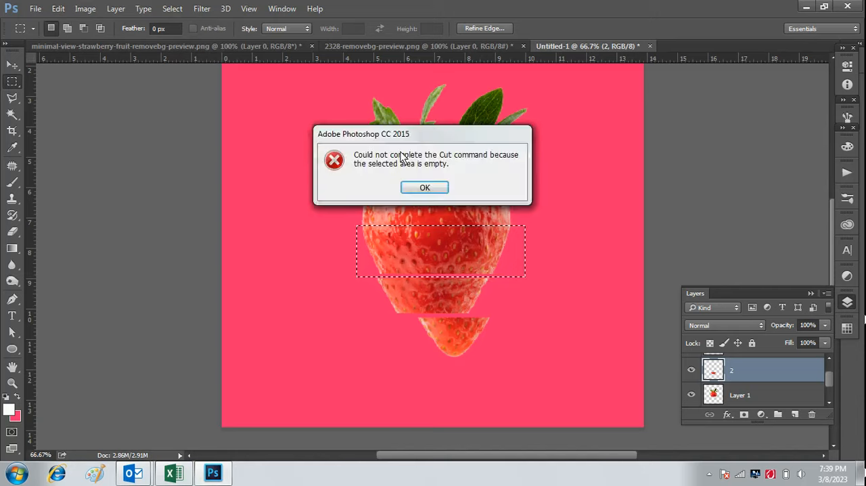
pyautogui.click(424, 186)
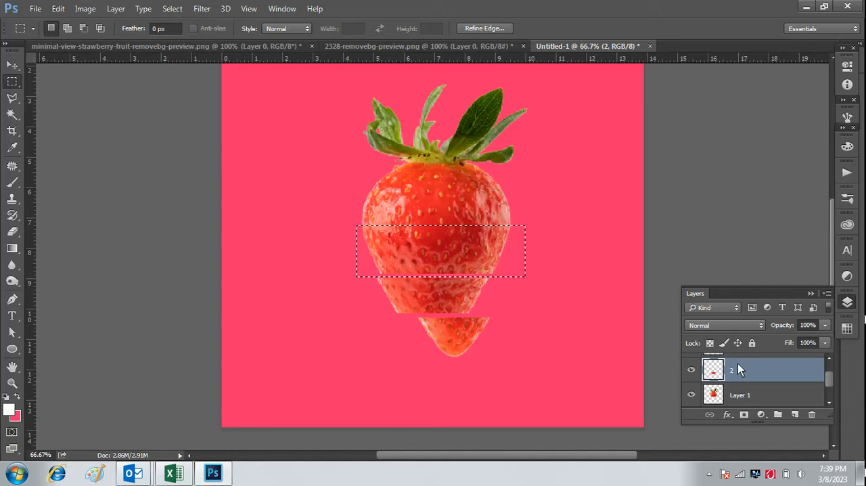
pyautogui.click(744, 394)
pyautogui.click(58, 8)
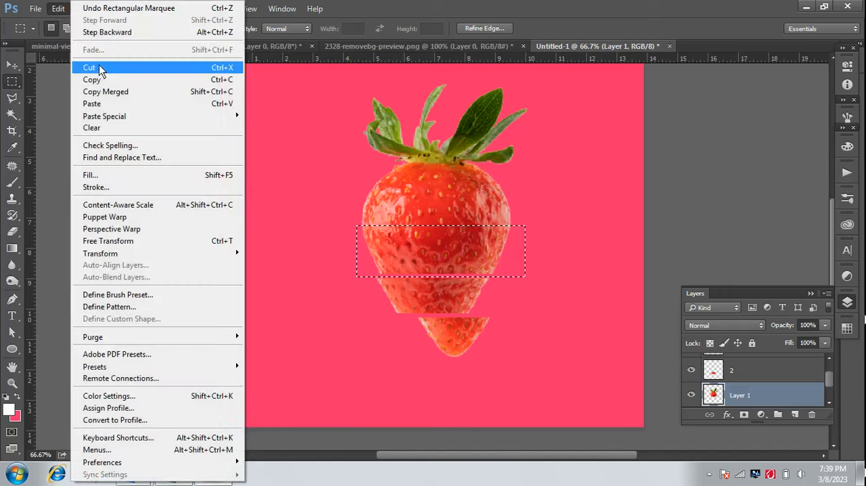
pyautogui.click(119, 70)
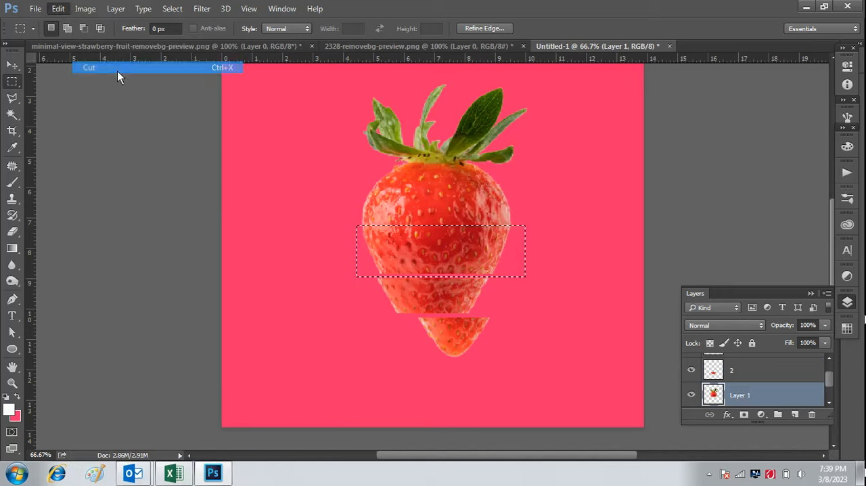
# Add a new layer named 3 above Layer 1 and paste the cut strawberry band onto it.
pyautogui.click(799, 414)
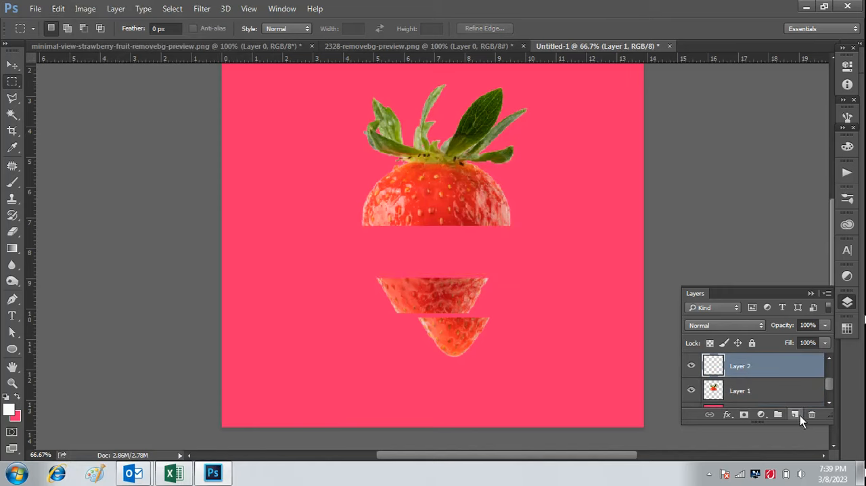
pyautogui.doubleClick(743, 367)
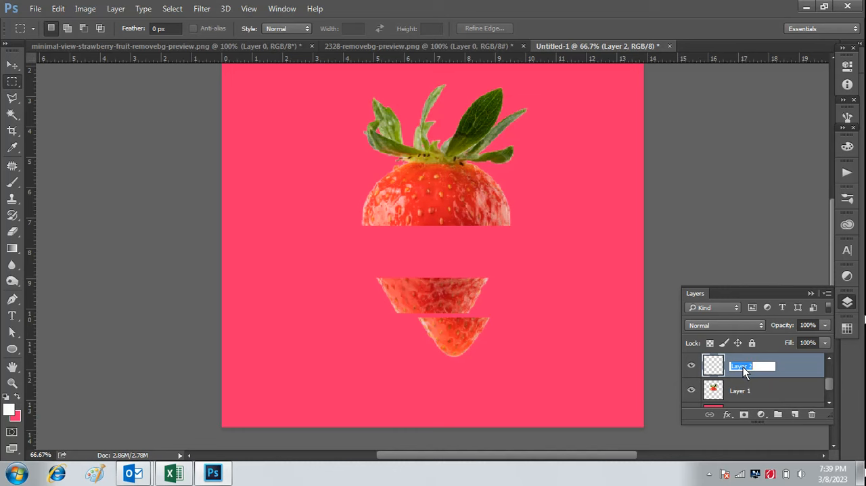
pyautogui.write('3')
pyautogui.click(788, 368)
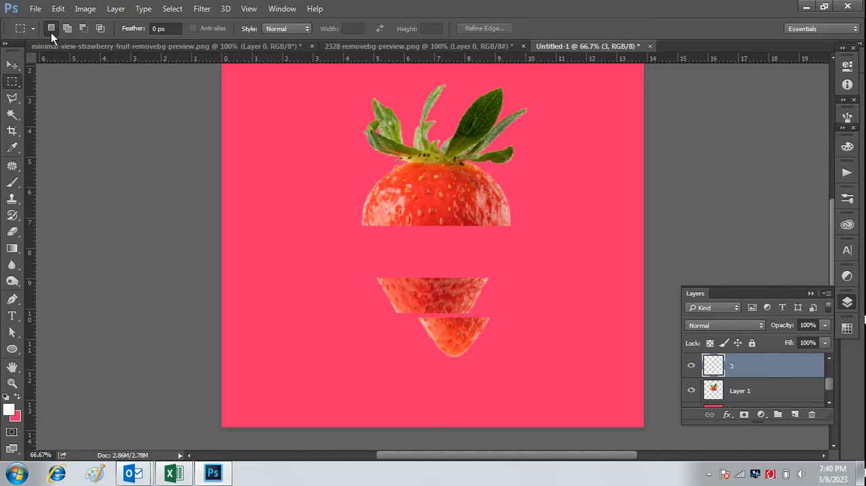
pyautogui.click(58, 8)
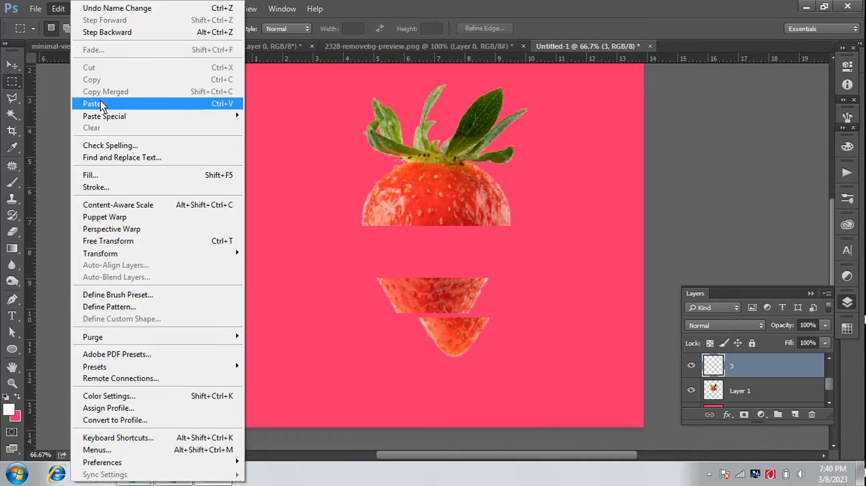
pyautogui.click(101, 104)
# Offset slice 3 to the left just above slice 2, and shift the leafy top on Layer 1 farther up and left.
pyautogui.click(12, 65)
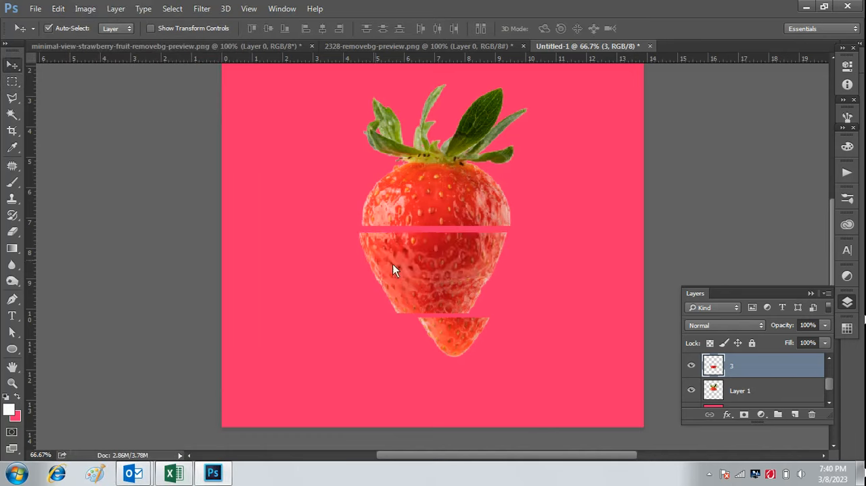
pyautogui.moveTo(417, 262); pyautogui.dragTo(409, 258)
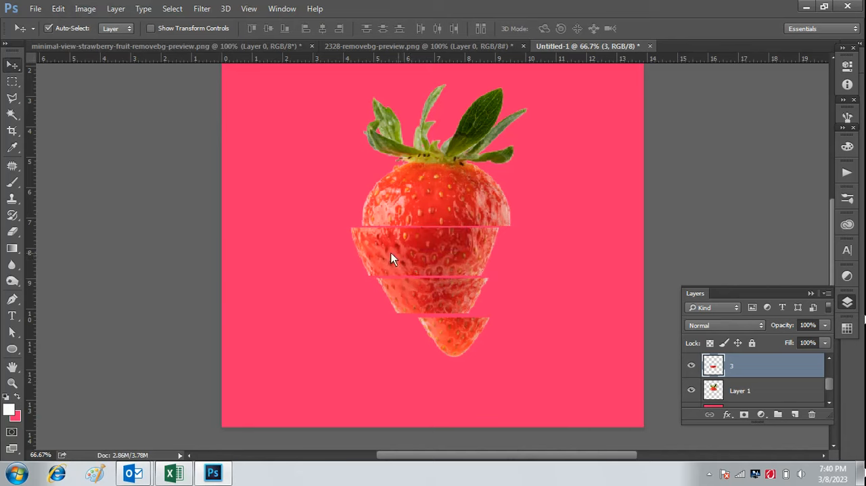
pyautogui.click(736, 391)
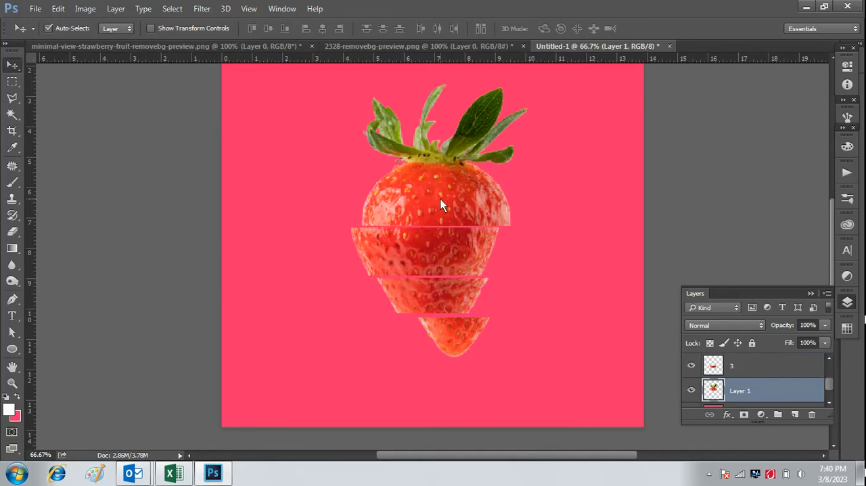
pyautogui.moveTo(436, 197); pyautogui.dragTo(410, 184)
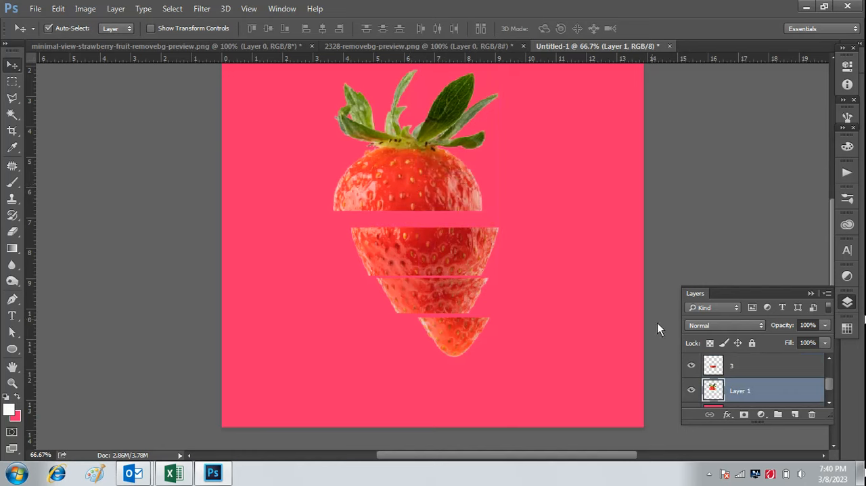
pyautogui.click(742, 366)
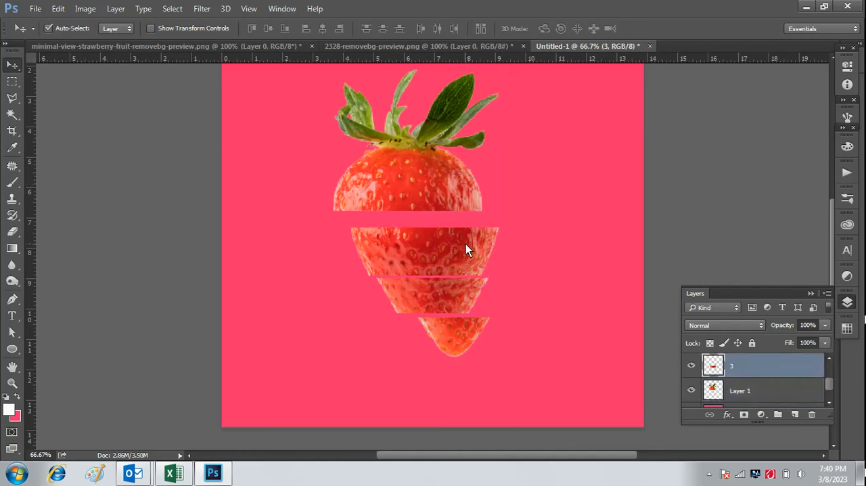
pyautogui.moveTo(465, 244); pyautogui.dragTo(452, 239)
pyautogui.click(758, 390)
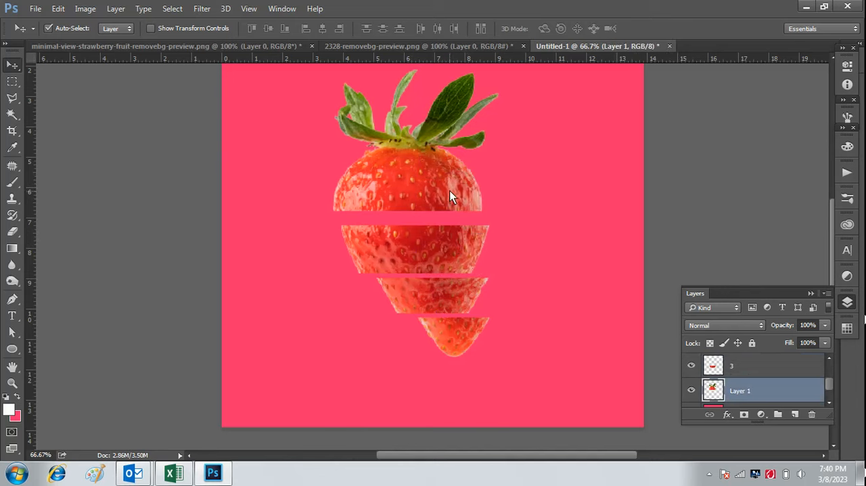
pyautogui.moveTo(450, 191); pyautogui.dragTo(429, 180)
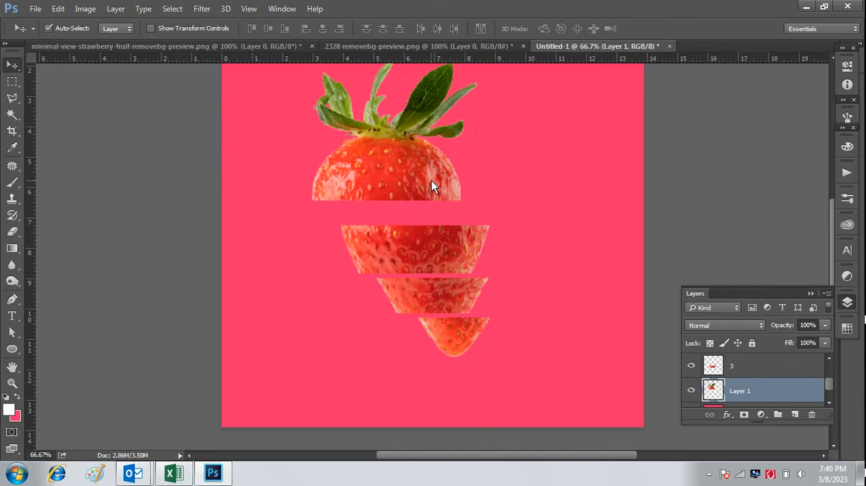
# Rotate the leafy strawberry top on Layer 1 by -7.80° with Free Transform, raising it slightly.
pyautogui.hotkey('ctrl', 't')
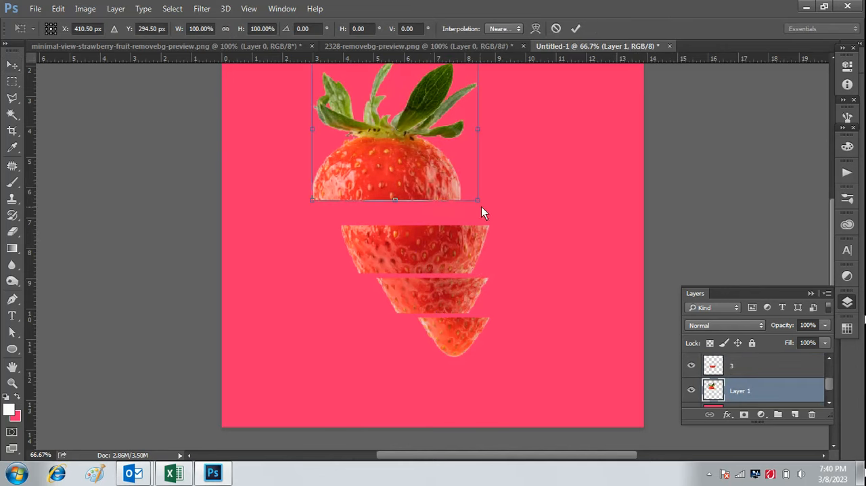
pyautogui.moveTo(490, 204); pyautogui.dragTo(419, 163)
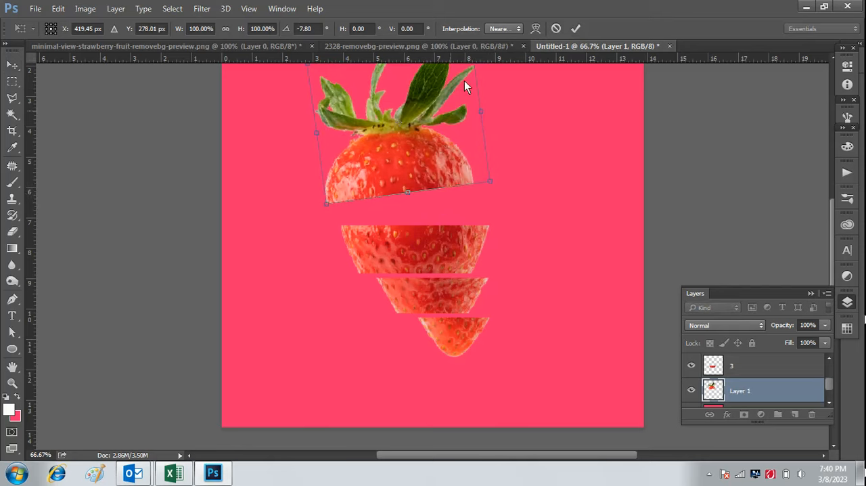
pyautogui.click(575, 29)
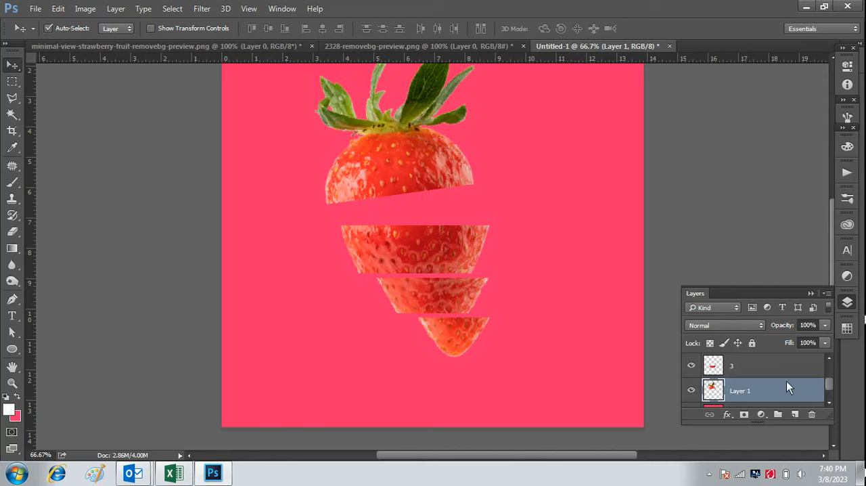
# Draw a flat ellipse about 112 × 21 px above layer 1, beside the tip's cut edge, and fill it with dark red.
pyautogui.moveTo(828, 386); pyautogui.dragTo(831, 363)
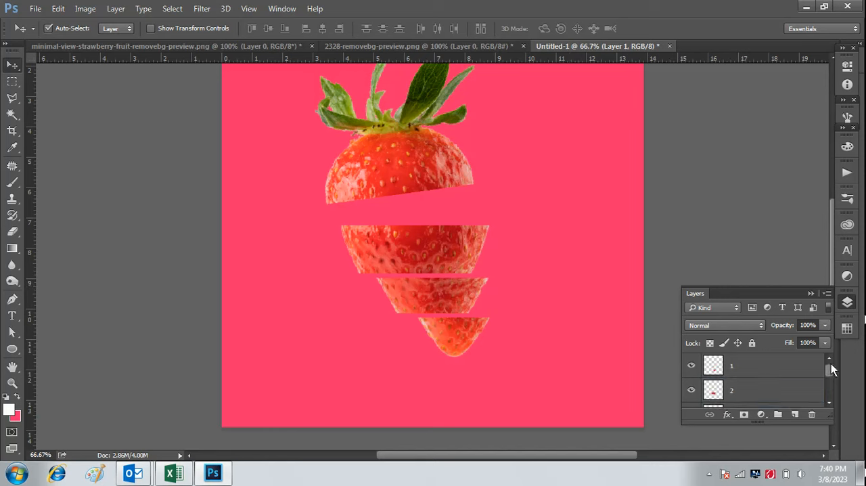
pyautogui.click(763, 374)
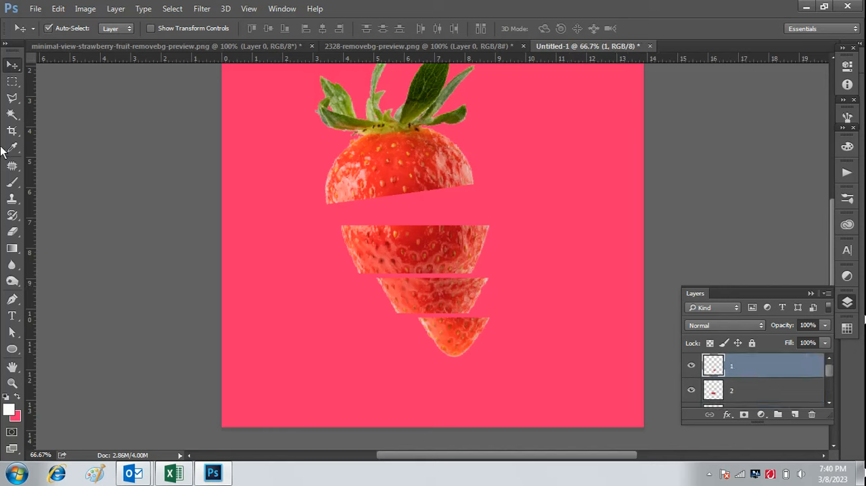
pyautogui.click(12, 349)
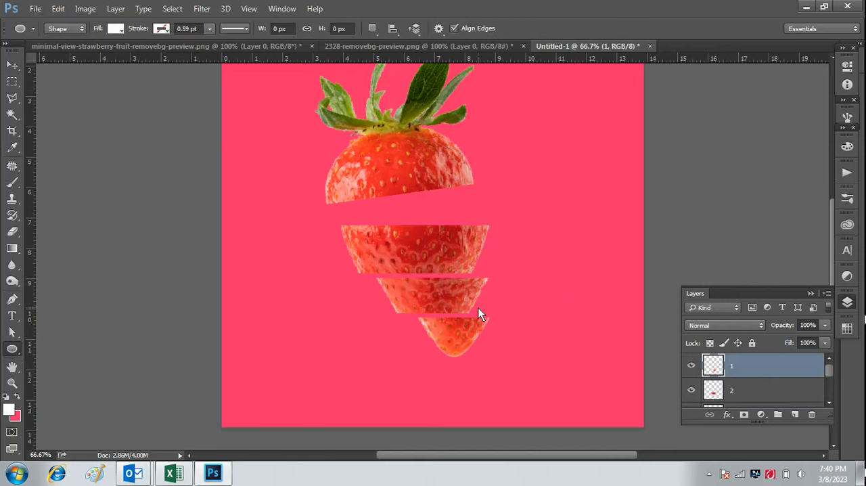
pyautogui.moveTo(478, 307); pyautogui.dragTo(524, 316)
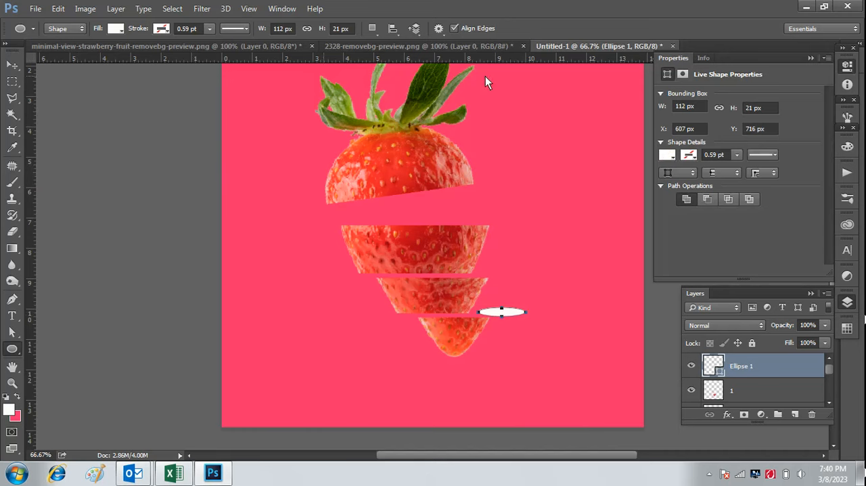
pyautogui.click(670, 156)
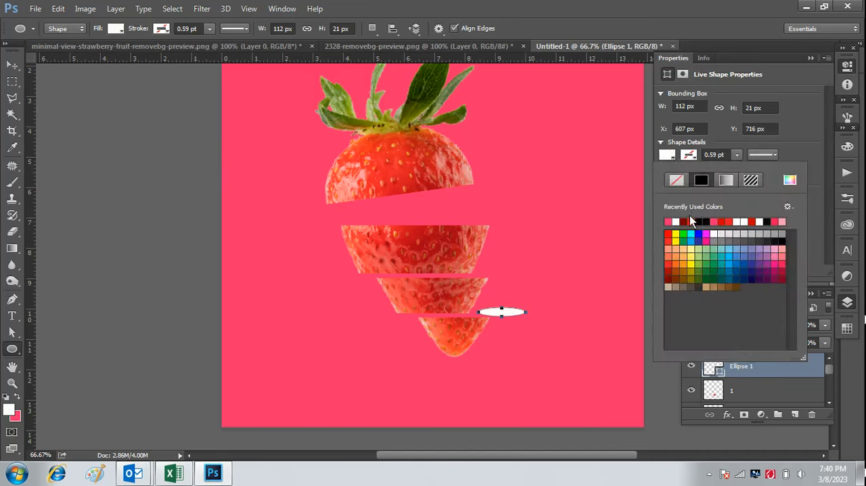
pyautogui.click(683, 222)
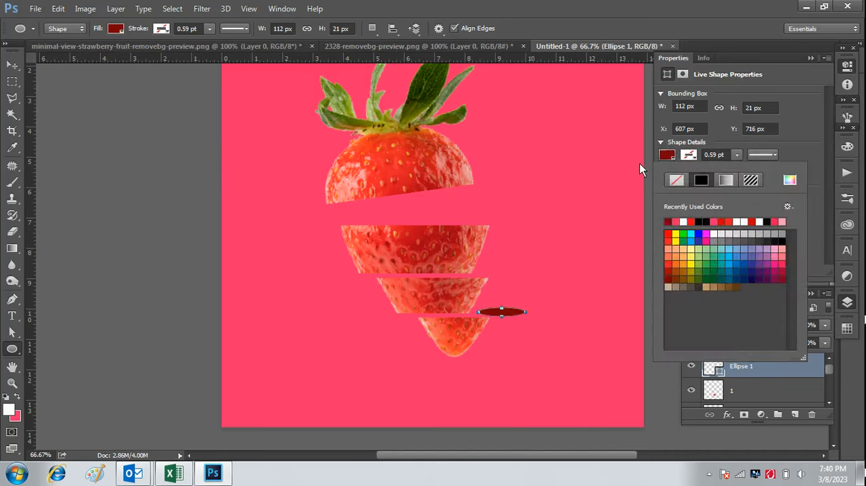
pyautogui.click(809, 59)
# Place the dark red ellipse over the tip's cut edge and scale it to 150.89% width and 47.62% height.
pyautogui.click(12, 65)
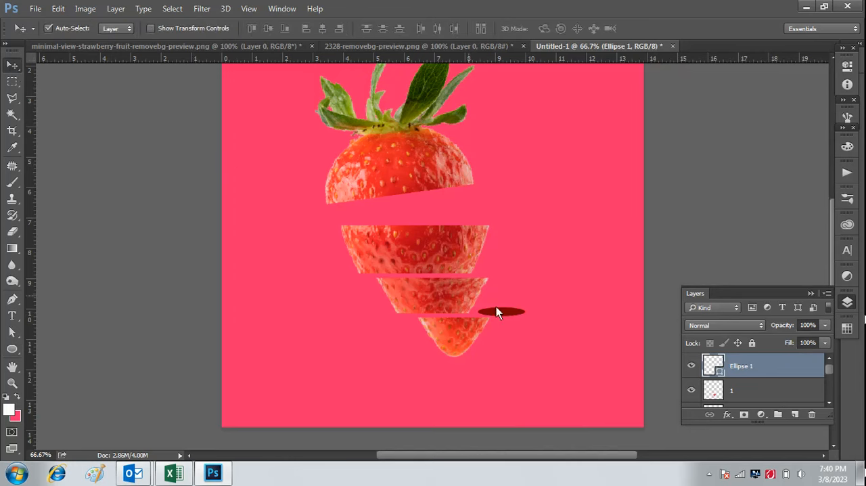
pyautogui.moveTo(481, 321); pyautogui.dragTo(454, 316)
pyautogui.hotkey('ctrl', 't')
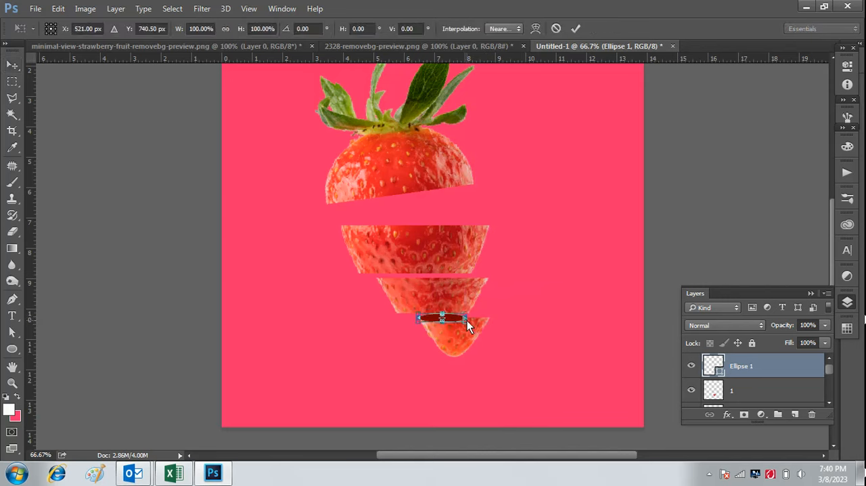
pyautogui.moveTo(469, 317)
pyautogui.mouseDown()
pyautogui.moveTo(492, 313)
pyautogui.moveTo(459, 318)
pyautogui.mouseUp()
pyautogui.click(574, 28)
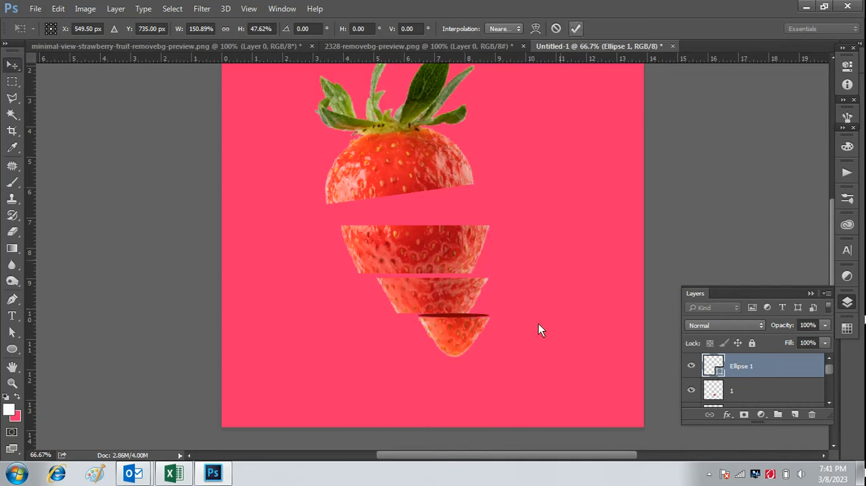
# Nudge the dark red ellipse slightly down so it sits flush on the strawberry tip's cut edge.
pyautogui.hotkey('ctrl', '+')
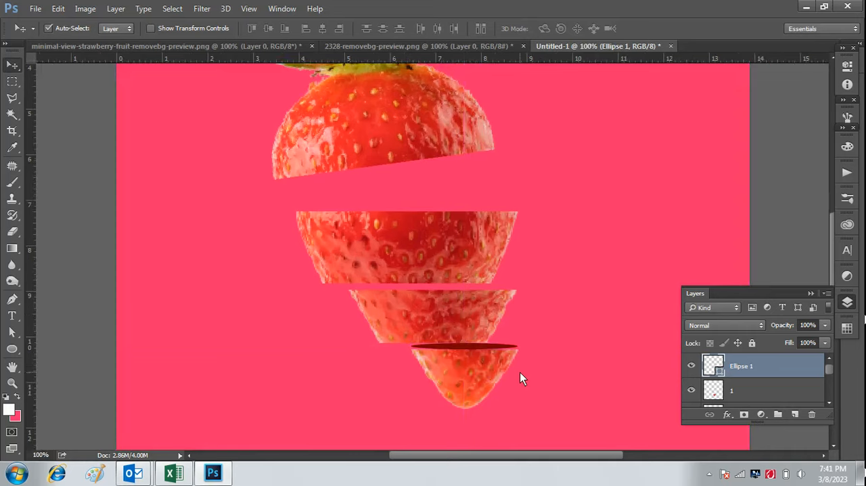
pyautogui.scroll(-3, 531, 327)
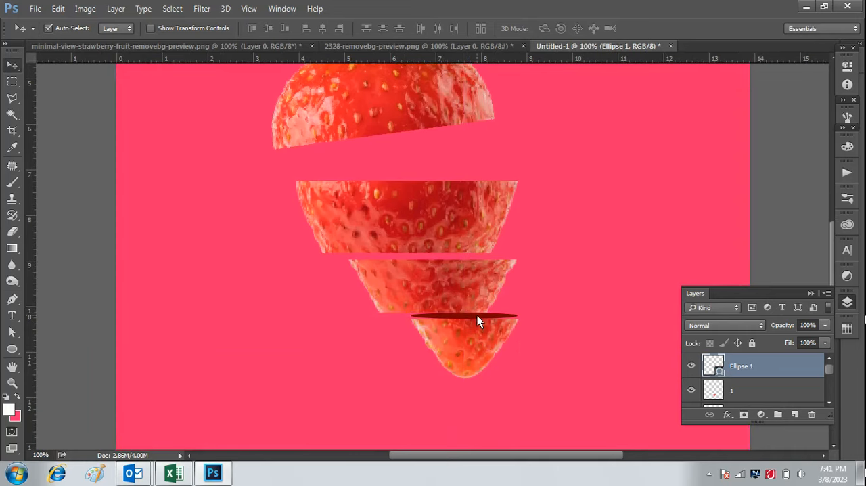
pyautogui.moveTo(477, 316); pyautogui.dragTo(477, 318)
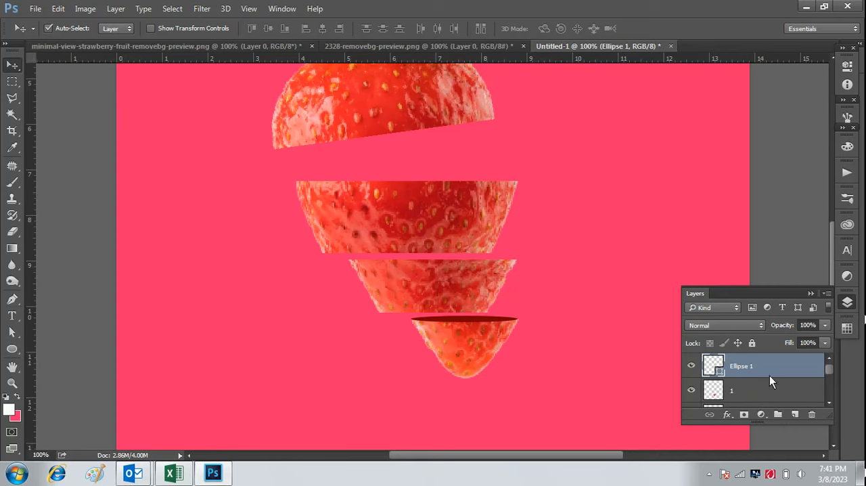
# Draw a second dark red ellipse about 269 × 11 px across the upper cut edge of slice 2.
pyautogui.click(14, 350)
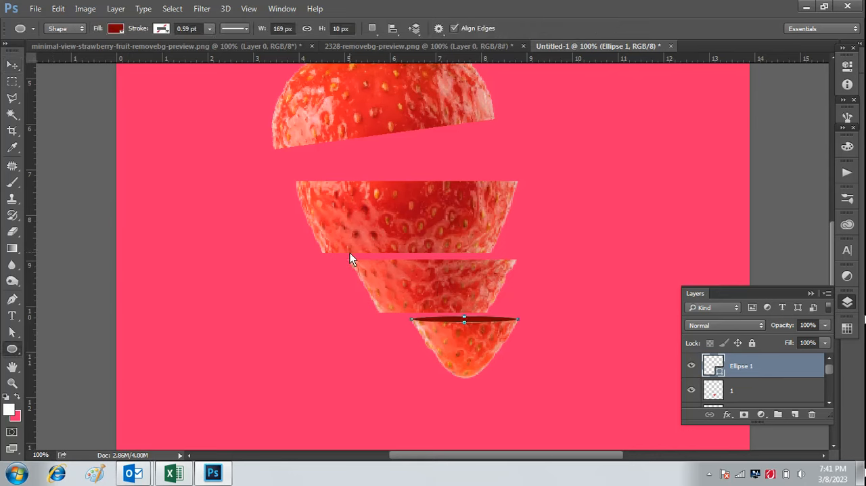
pyautogui.moveTo(350, 252); pyautogui.dragTo(520, 254)
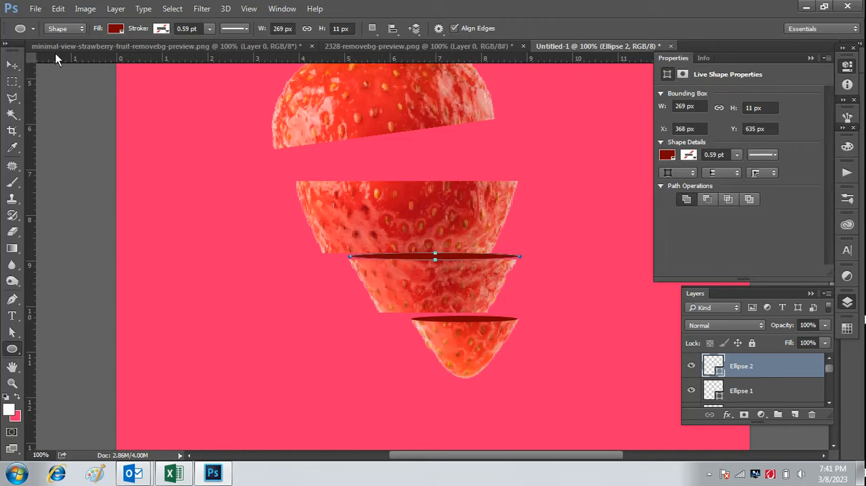
pyautogui.click(13, 65)
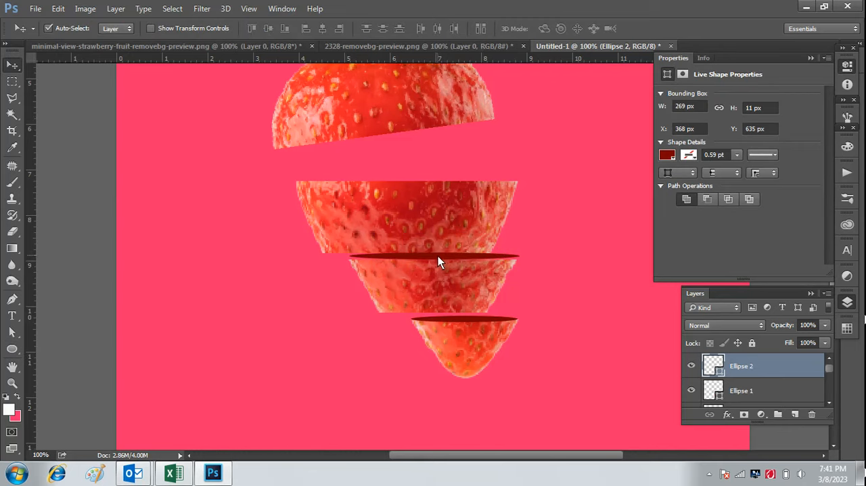
# Shift the second dark red ellipse down onto slice 2's cut edge and draw a third, about 355 × 5 px, across slice 3's upper edge.
pyautogui.moveTo(437, 256); pyautogui.dragTo(436, 259)
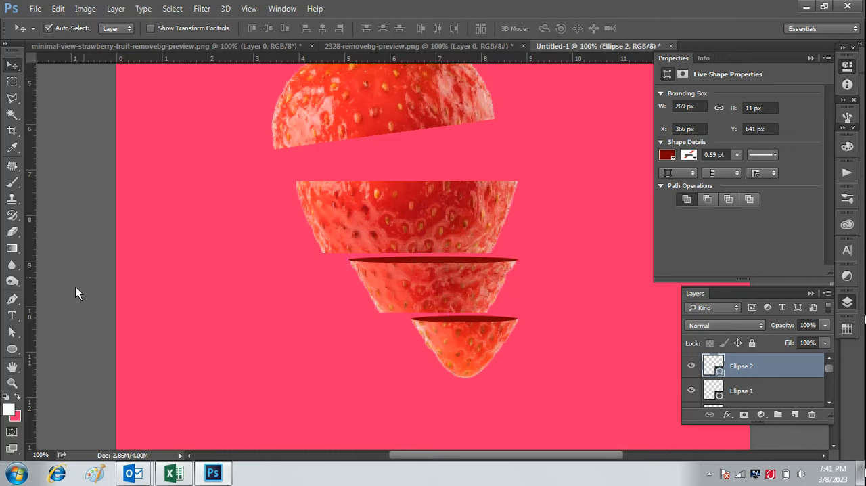
pyautogui.click(11, 348)
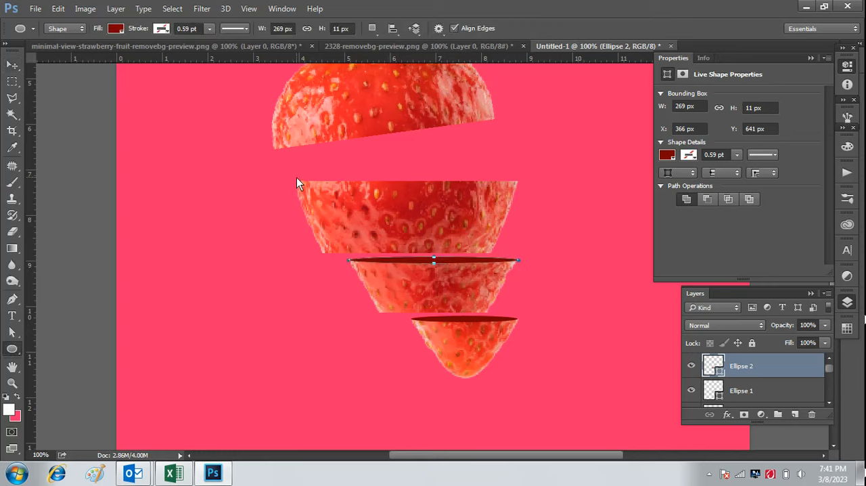
pyautogui.moveTo(296, 179); pyautogui.dragTo(521, 180)
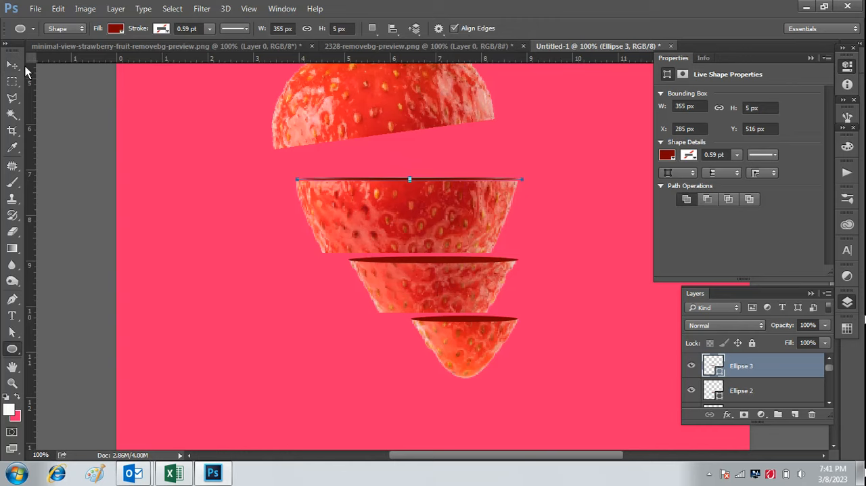
# Move the Ellipse 3 shape to about X 282, Y 517 px so it lines up with slice 3's upper cut edge.
pyautogui.click(12, 64)
pyautogui.moveTo(423, 177)
pyautogui.mouseDown()
pyautogui.moveTo(414, 181)
pyautogui.moveTo(420, 176)
pyautogui.mouseUp()
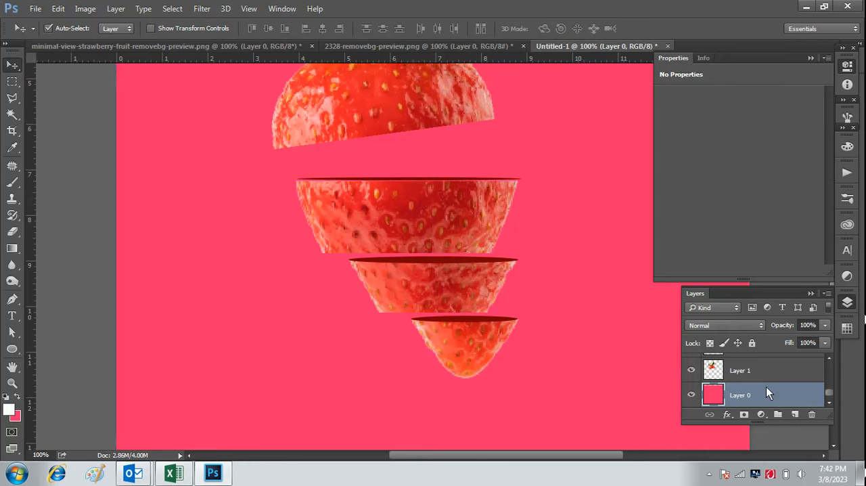
pyautogui.scroll(2, 767, 389)
pyautogui.scroll(2, 768, 389)
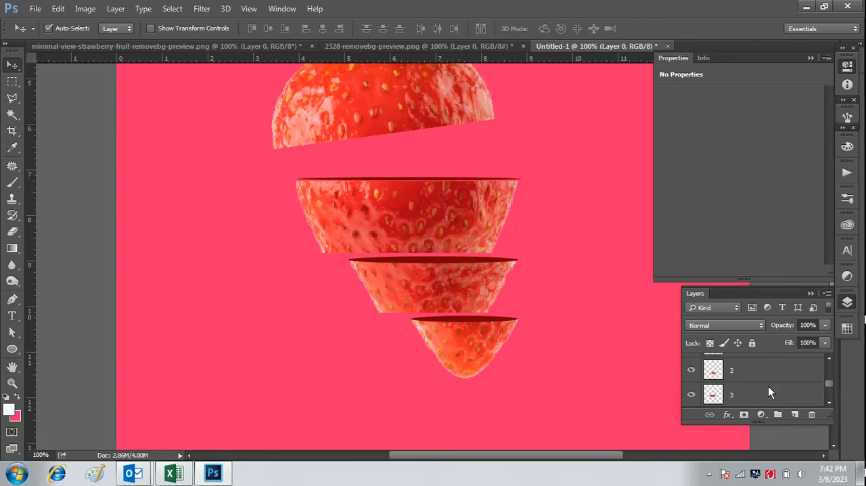
pyautogui.scroll(1, 768, 389)
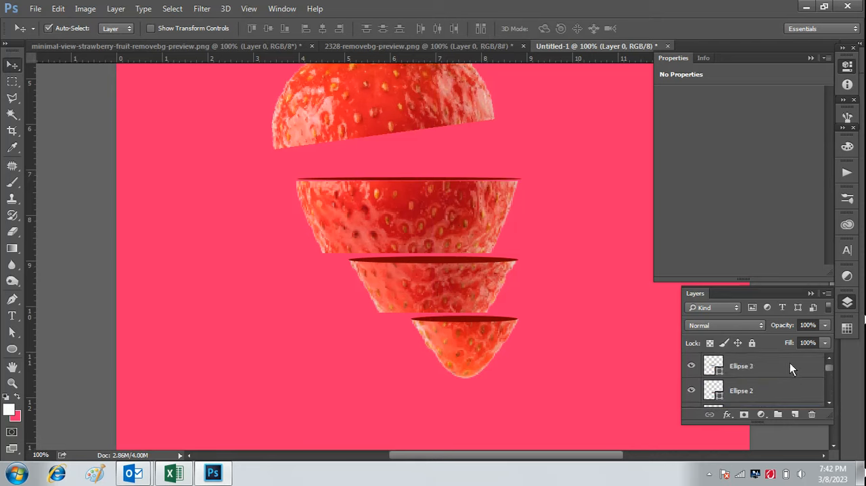
pyautogui.click(785, 366)
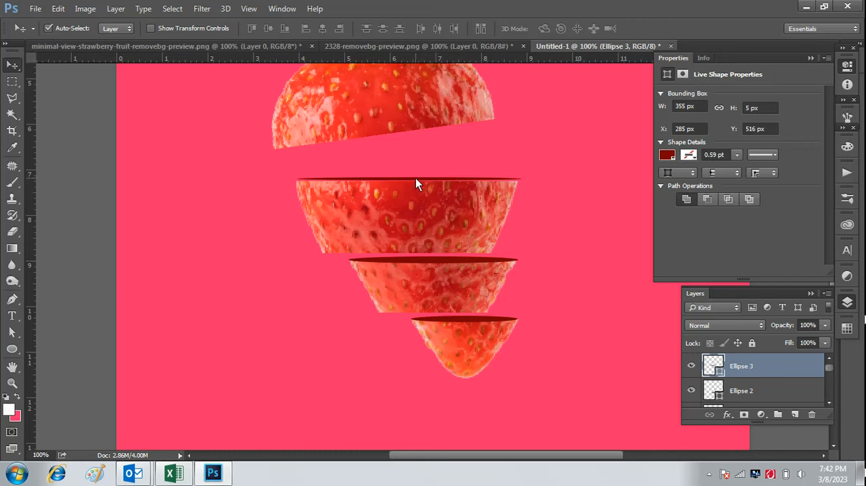
pyautogui.moveTo(416, 180); pyautogui.dragTo(413, 179)
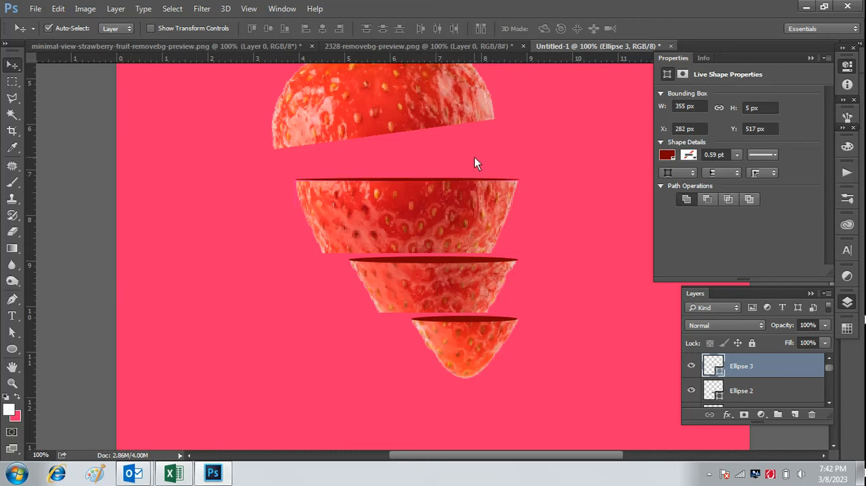
# Transform Ellipse 3 to 99.72% width with a -0.40° vertical skew and shift it onto slice 3's cut edge.
pyautogui.press('ctrl')
pyautogui.hotkey('ctrl', '+')
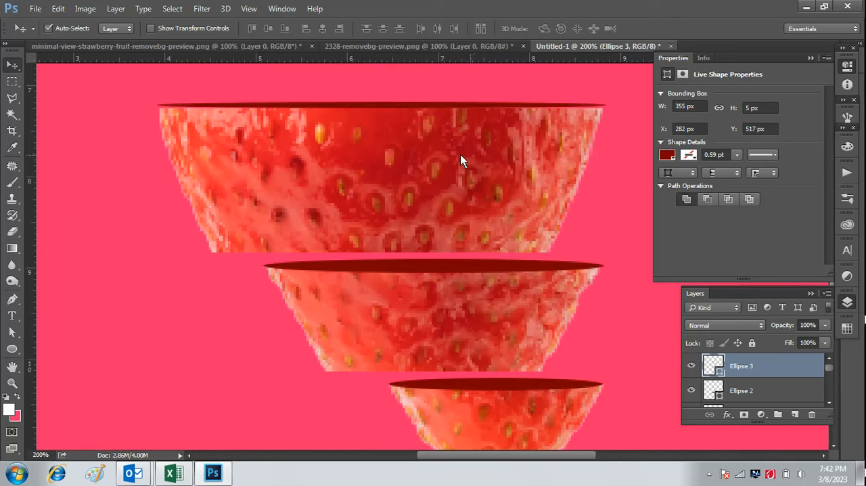
pyautogui.hotkey('ctrl', 't')
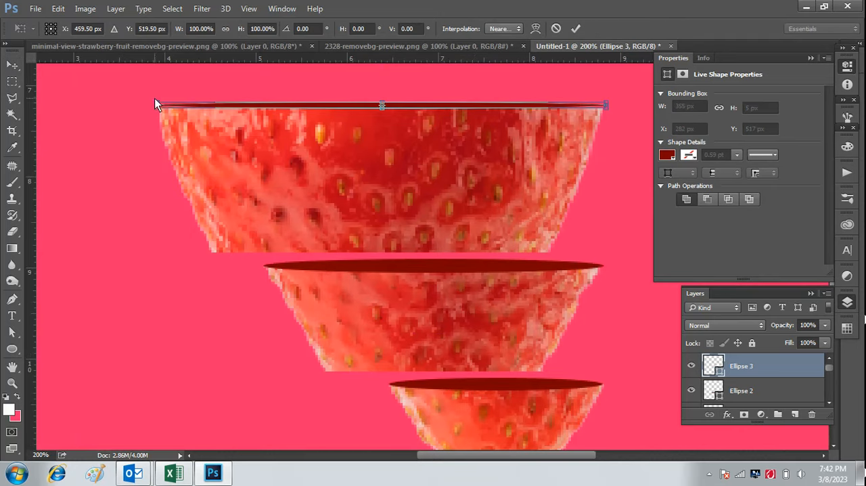
pyautogui.moveTo(155, 105); pyautogui.dragTo(157, 108)
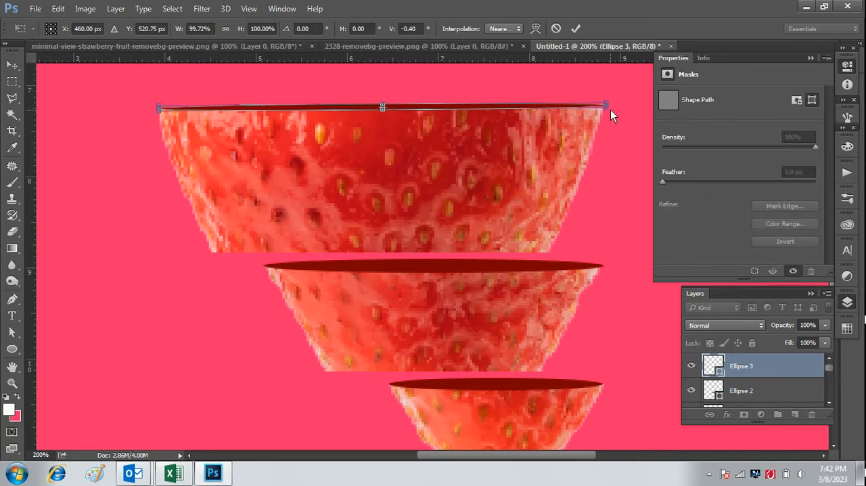
pyautogui.moveTo(605, 106); pyautogui.dragTo(601, 107)
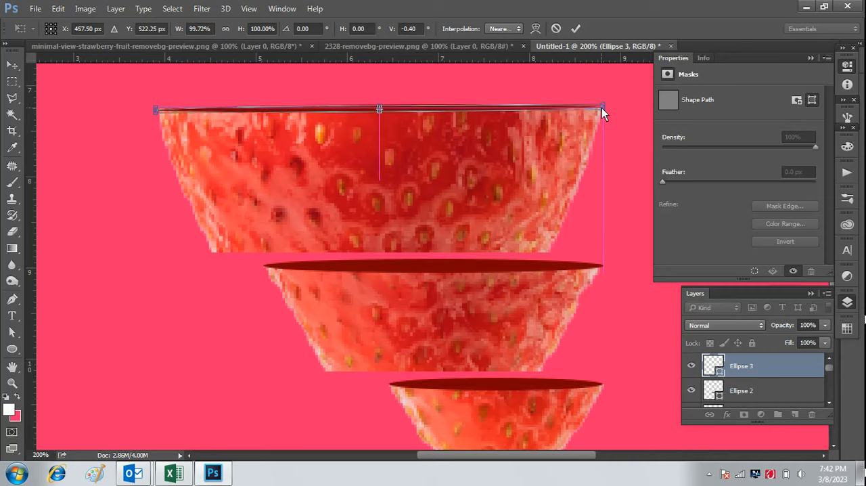
pyautogui.click(575, 28)
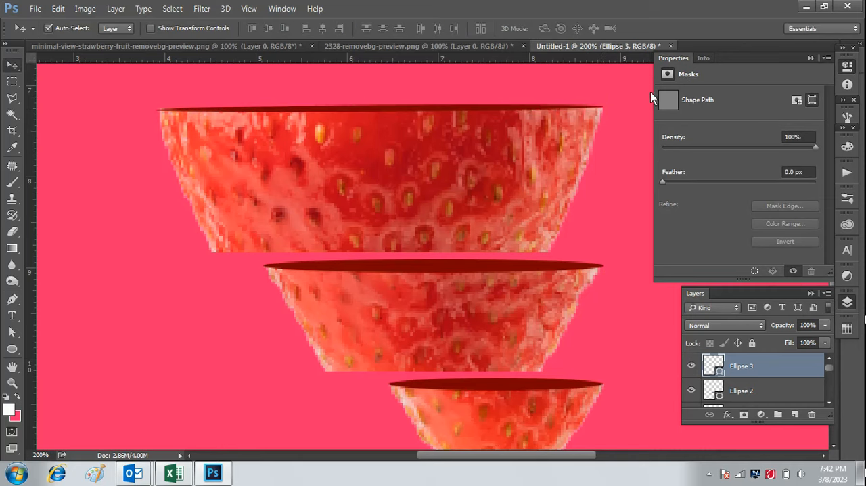
# Nudge Ellipse 3 slightly and scale it to 99.44% width and 89.89% height to fit slice 3's cut edge.
pyautogui.moveTo(530, 104); pyautogui.dragTo(529, 104)
pyautogui.scroll(3, 749, 371)
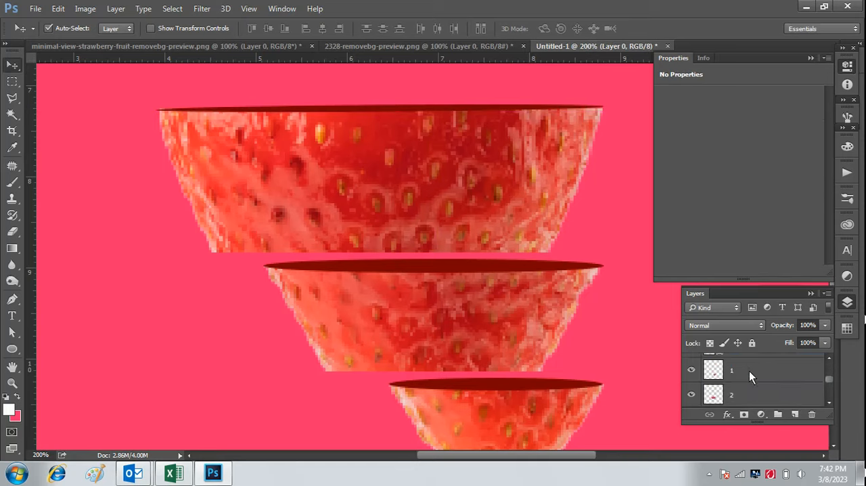
pyautogui.scroll(1, 779, 387)
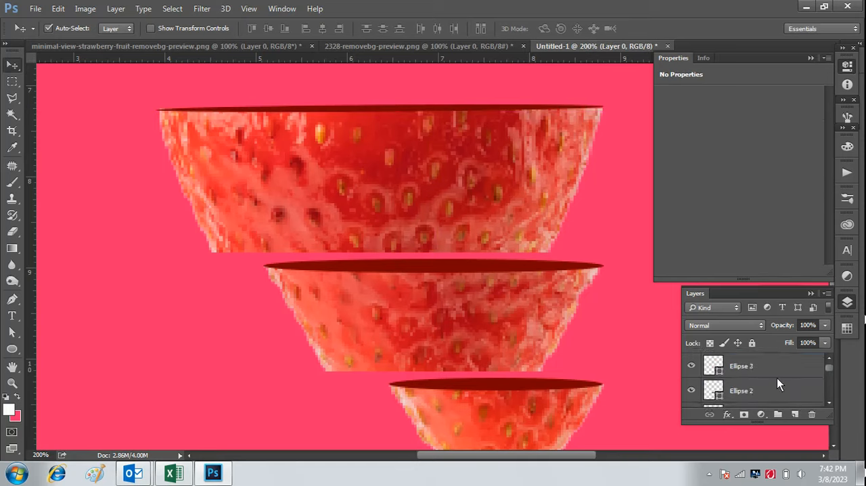
pyautogui.click(779, 365)
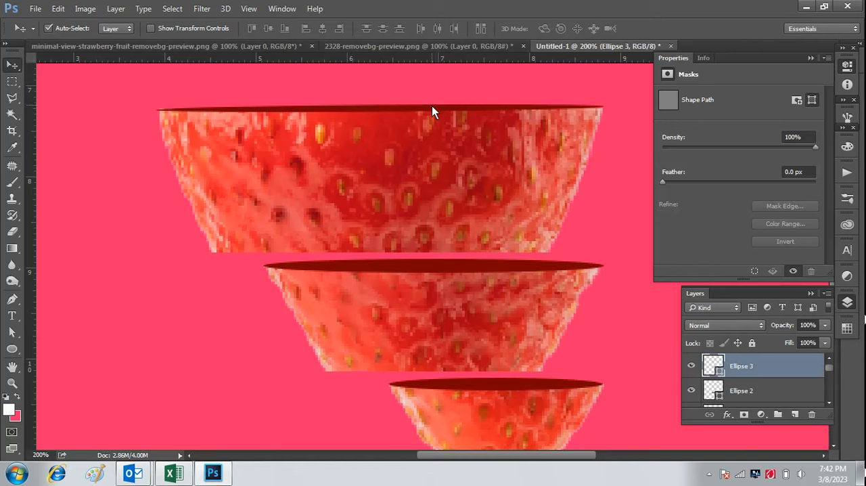
pyautogui.moveTo(432, 108); pyautogui.dragTo(431, 106)
pyautogui.hotkey('ctrl', 't')
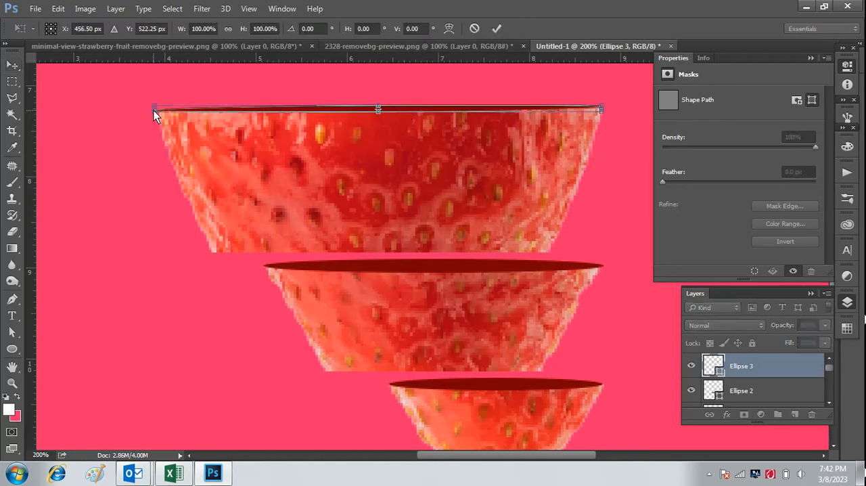
pyautogui.moveTo(152, 109); pyautogui.dragTo(157, 108)
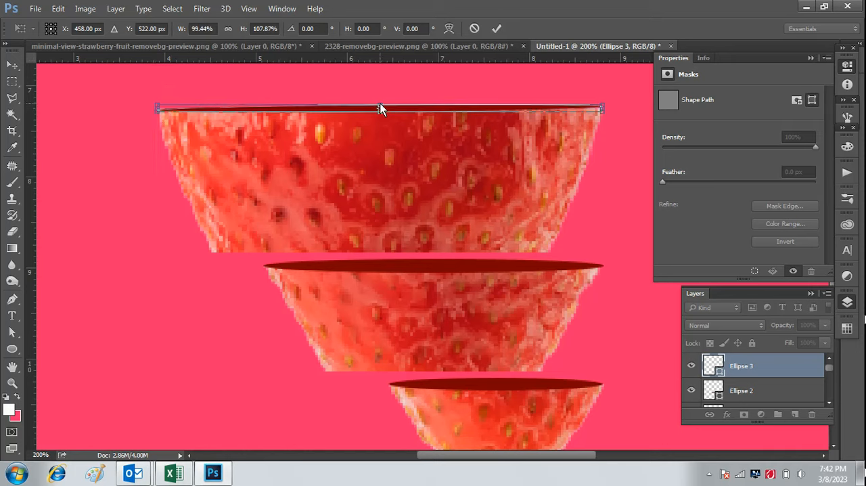
pyautogui.moveTo(380, 104); pyautogui.dragTo(381, 96)
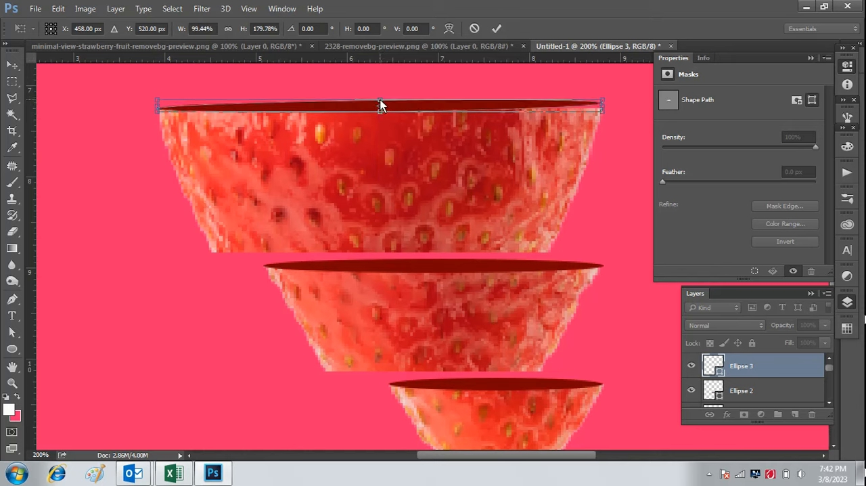
pyautogui.moveTo(381, 102); pyautogui.dragTo(381, 109)
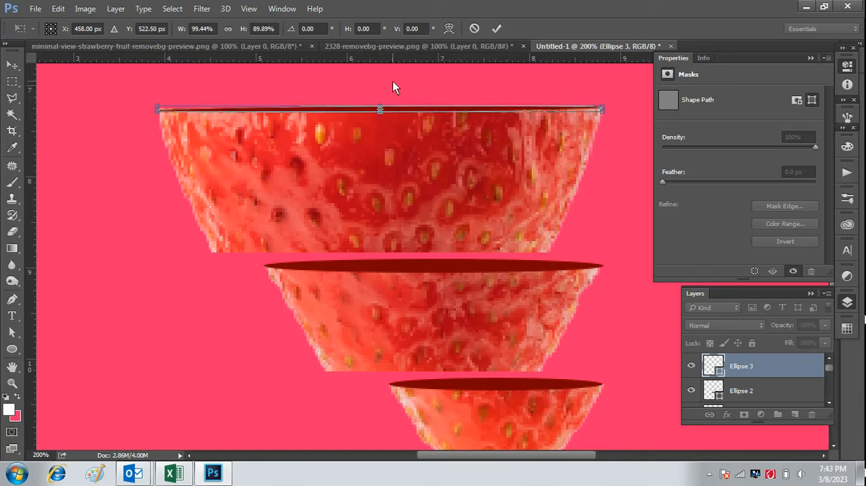
pyautogui.click(497, 29)
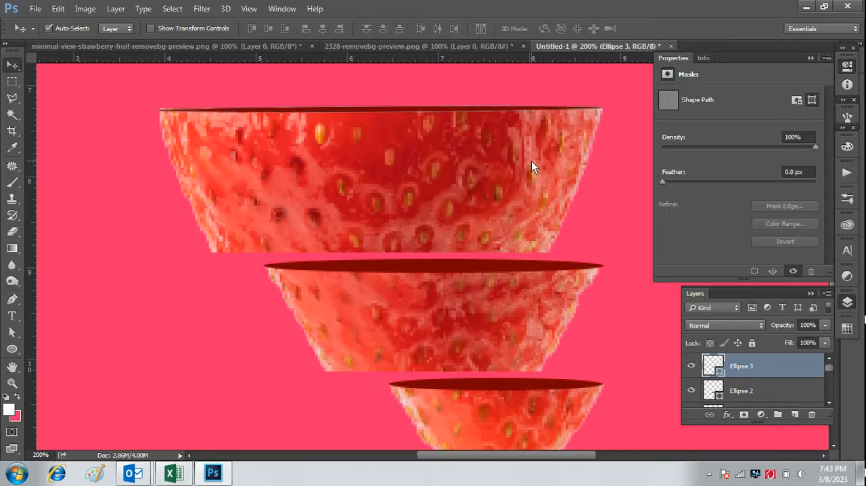
# Collapse the shape properties to clear the view of the canvas.
pyautogui.hotkey('ctrl', '-')
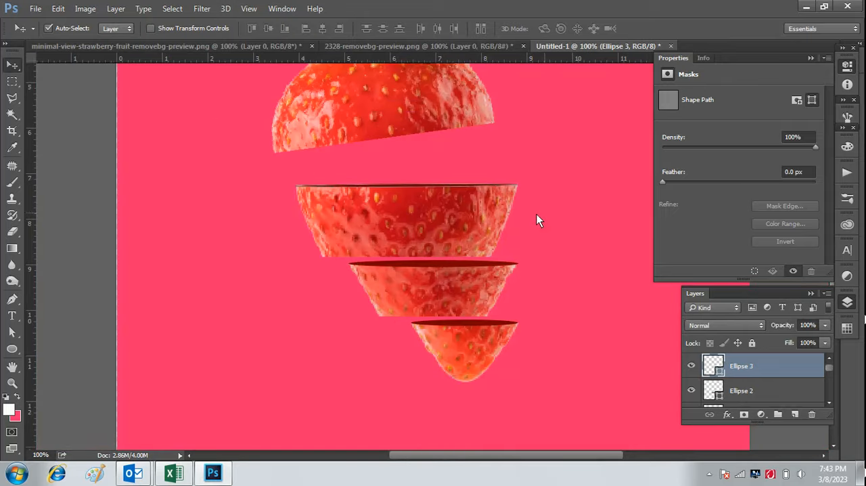
pyautogui.click(811, 58)
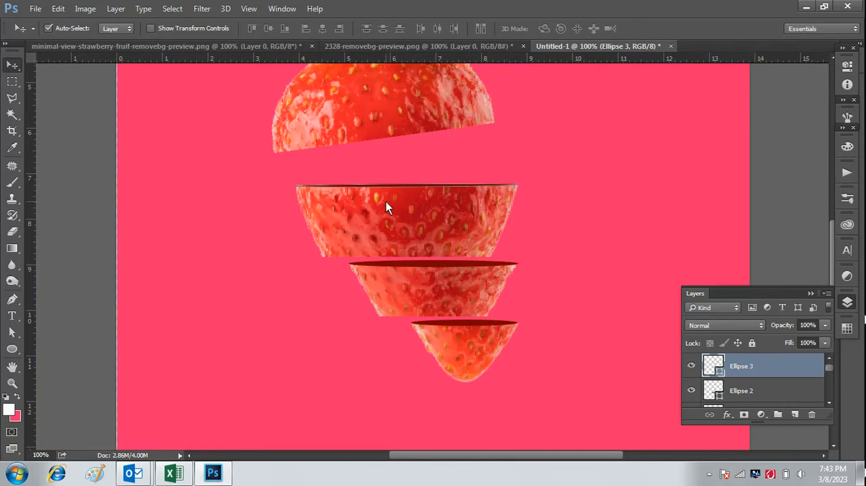
pyautogui.click(12, 349)
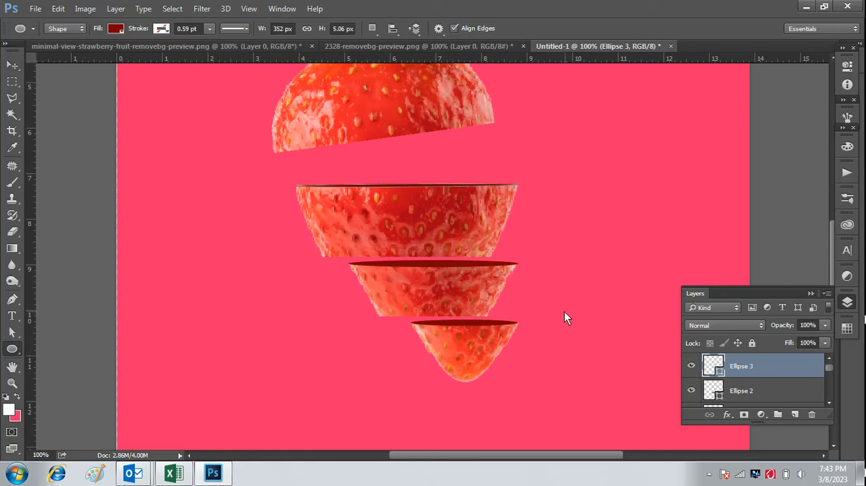
pyautogui.click(13, 68)
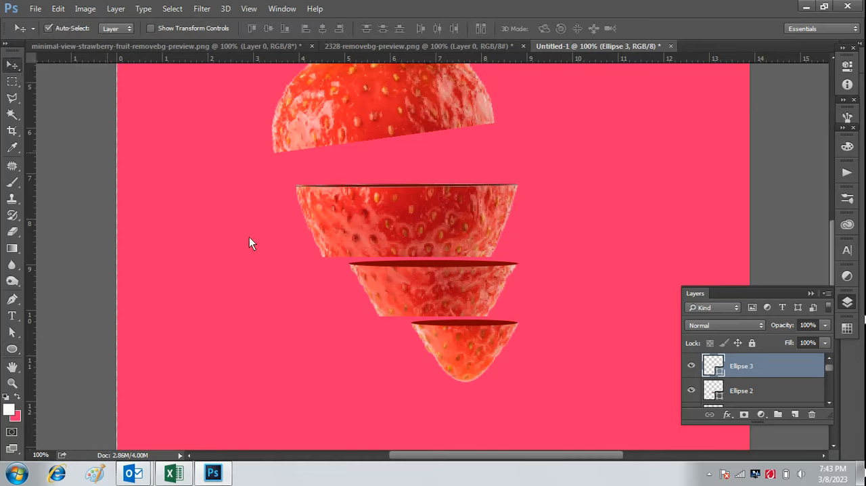
# Try to free-transform the dark red ellipse on slice 3's cut edge once more.
pyautogui.hotkey('shift', 'Down')
pyautogui.hotkey('shift', 'Down')
pyautogui.hotkey('shift', 'Down')
pyautogui.hotkey('shift', 'Down')
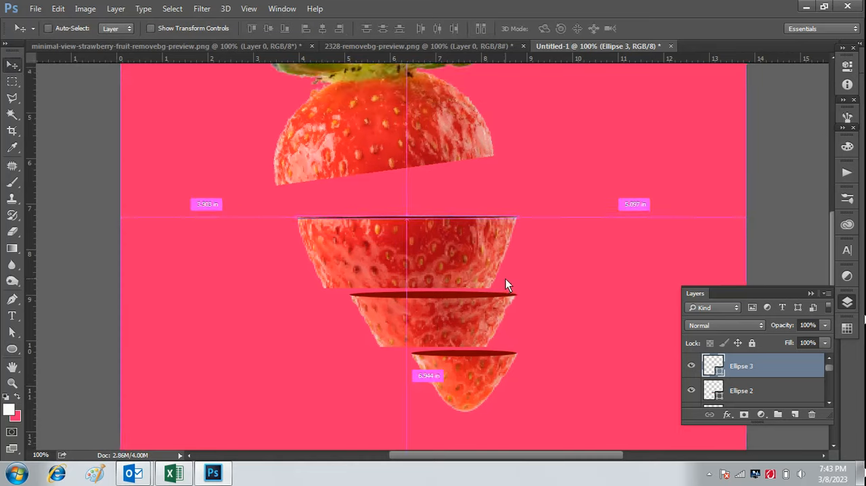
pyautogui.hotkey('ctrl', '-')
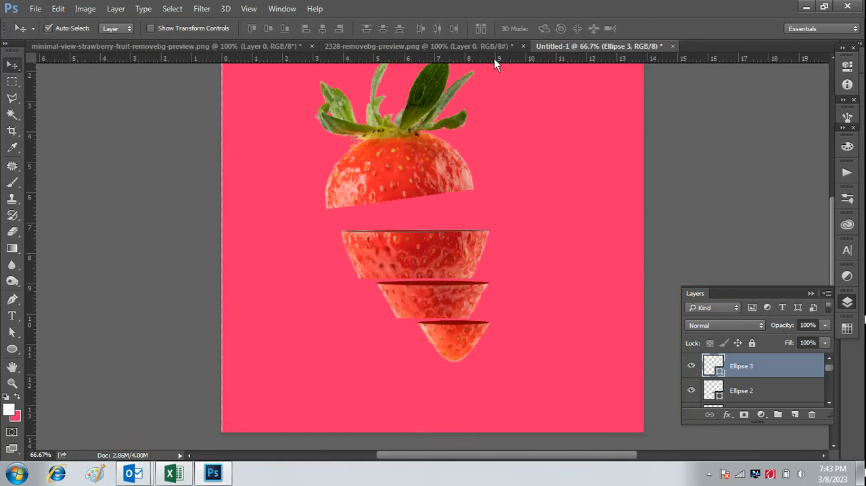
pyautogui.hotkey('ctrl', '+')
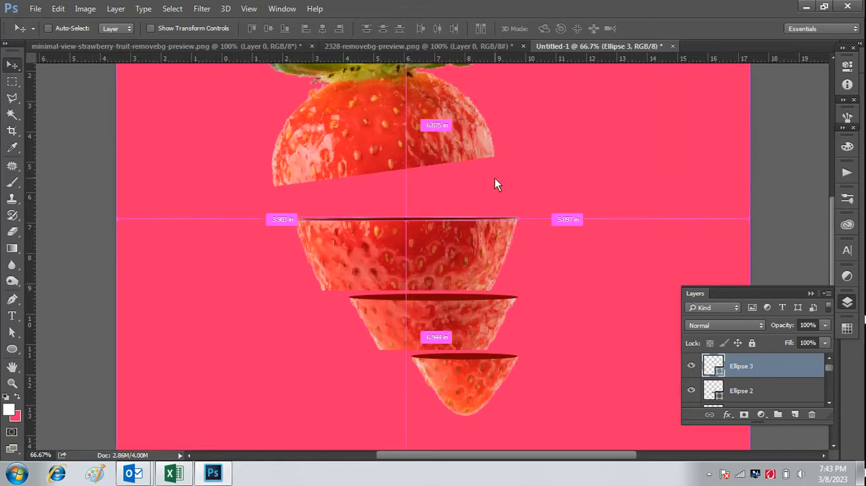
pyautogui.hotkey('ctrl', 't')
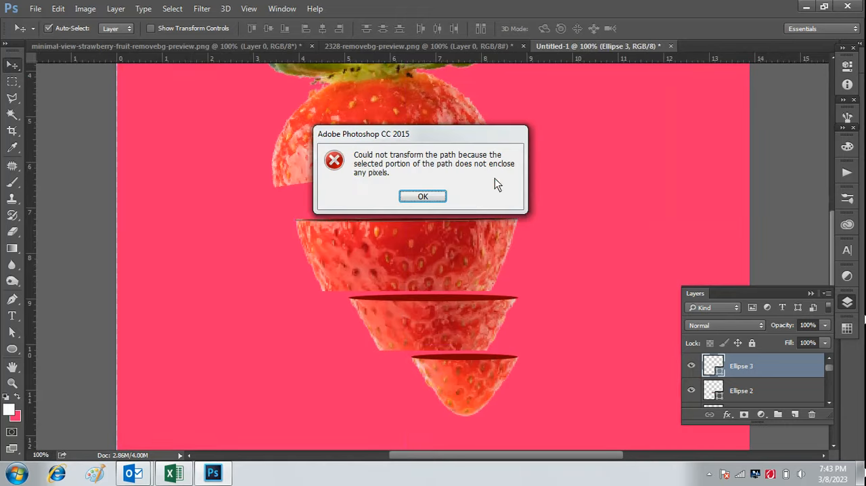
pyautogui.click(423, 197)
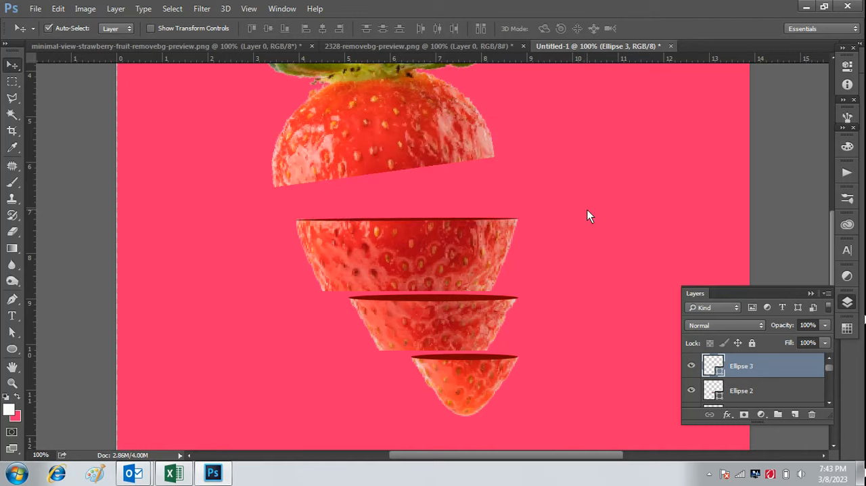
# Copy the red splash from 2328-removebg-preview.png into the strawberry composition, placing it over the top piece and slice 3.
pyautogui.hotkey('ctrl', '-')
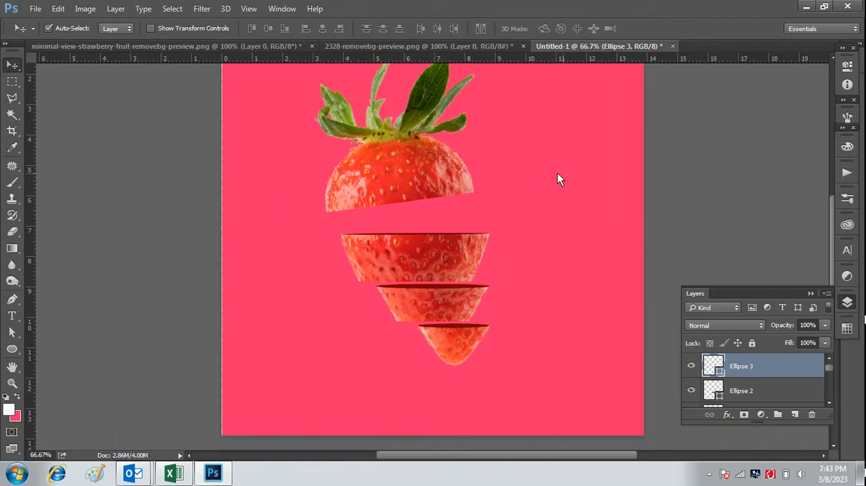
pyautogui.click(469, 47)
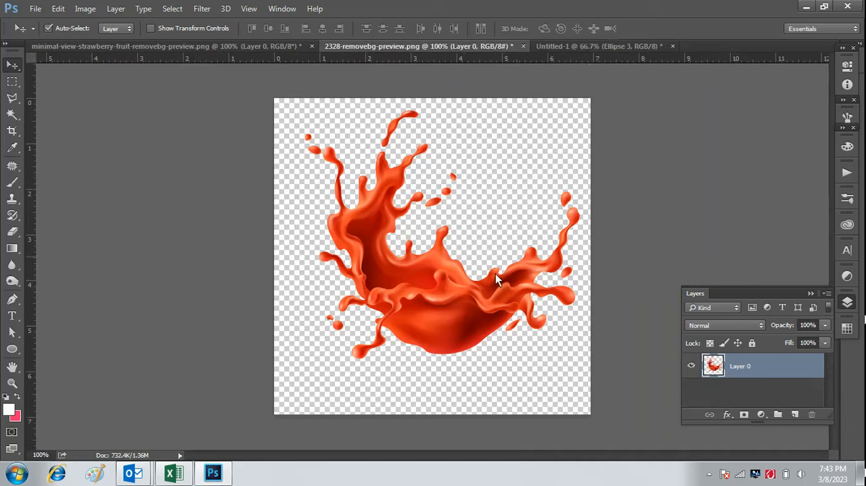
pyautogui.moveTo(450, 278); pyautogui.dragTo(430, 227)
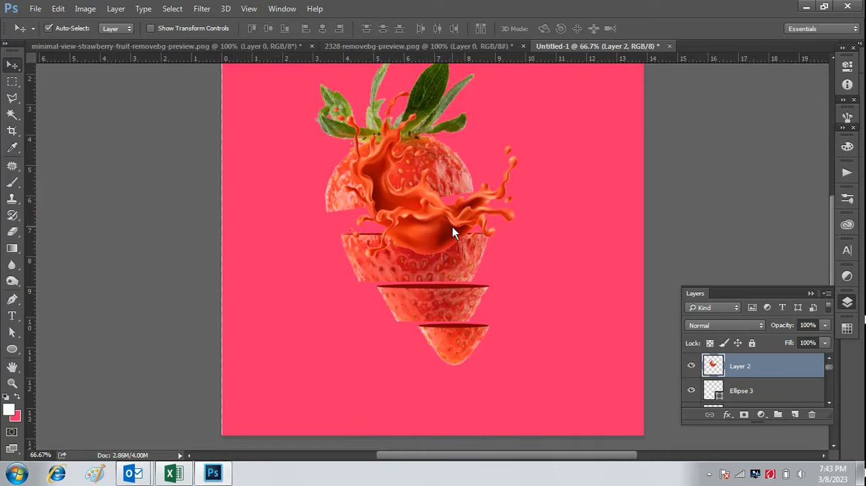
pyautogui.hotkey('ctrl', '-')
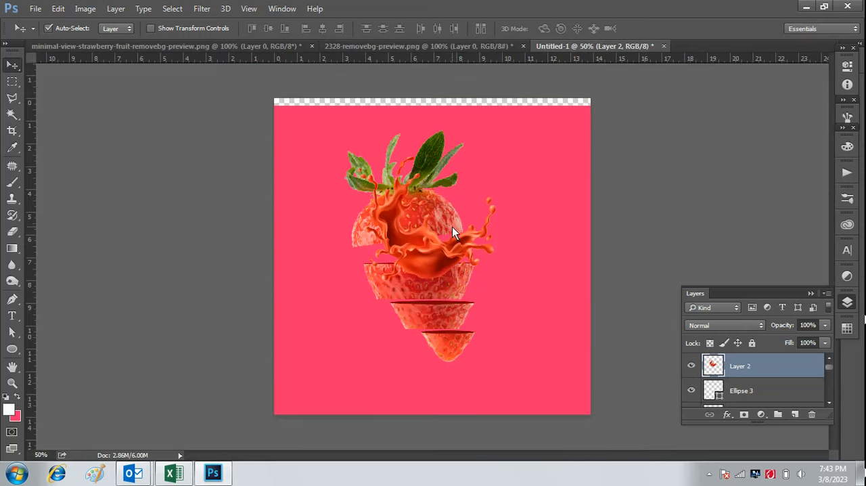
pyautogui.scroll(-3, 831, 396)
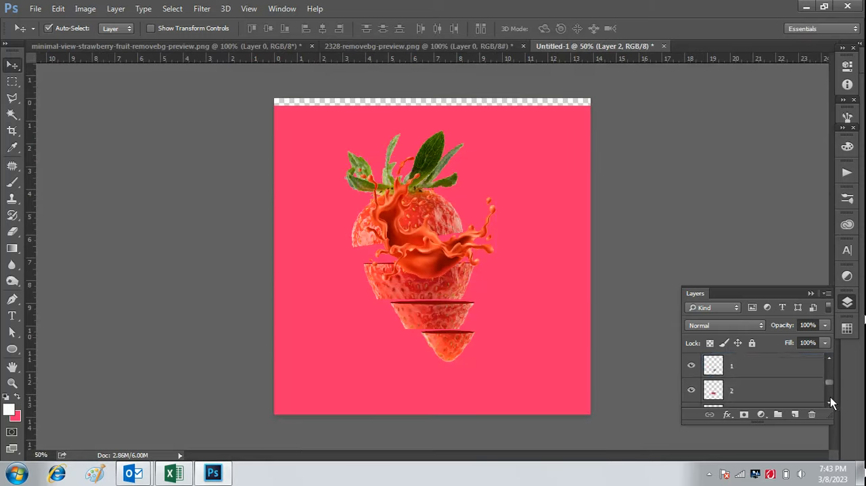
# Move the pink Layer 0 background up until it covers the transparent strip along the canvas's upper edge.
pyautogui.scroll(-2, 830, 400)
pyautogui.click(753, 398)
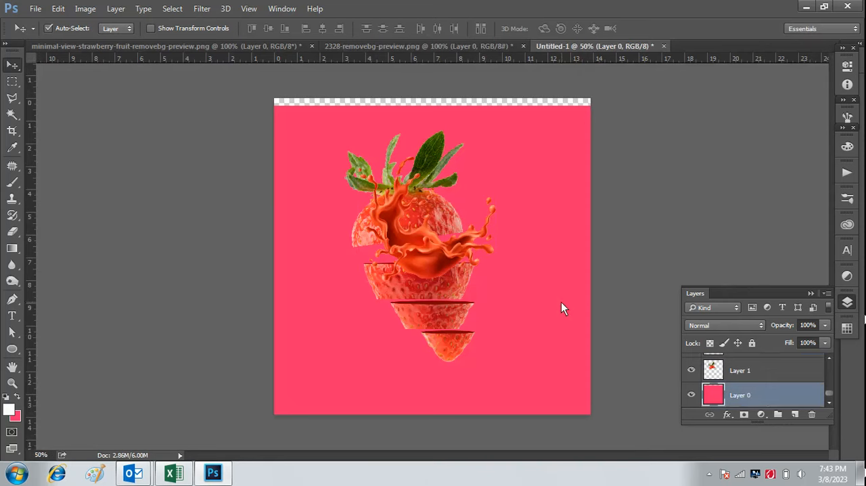
pyautogui.moveTo(561, 301); pyautogui.dragTo(558, 294)
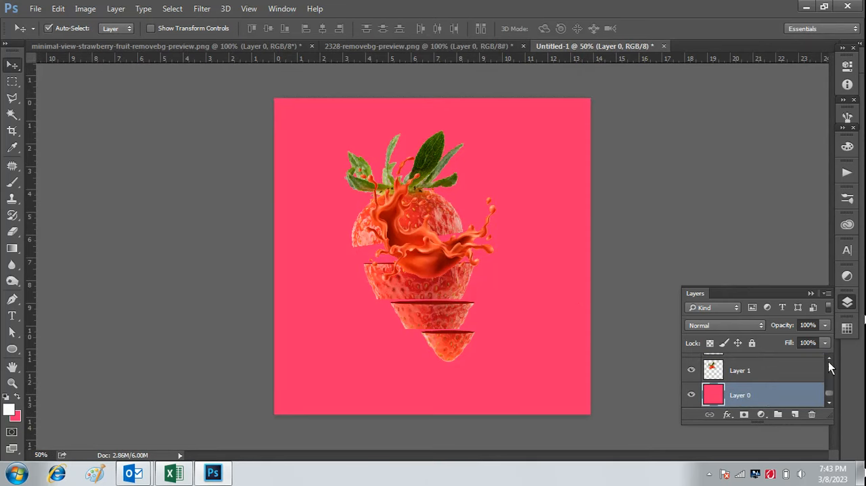
# Shift the Layer 2 splash slightly to the left over the strawberry's top piece and slice 3.
pyautogui.moveTo(828, 391); pyautogui.dragTo(831, 361)
pyautogui.click(773, 366)
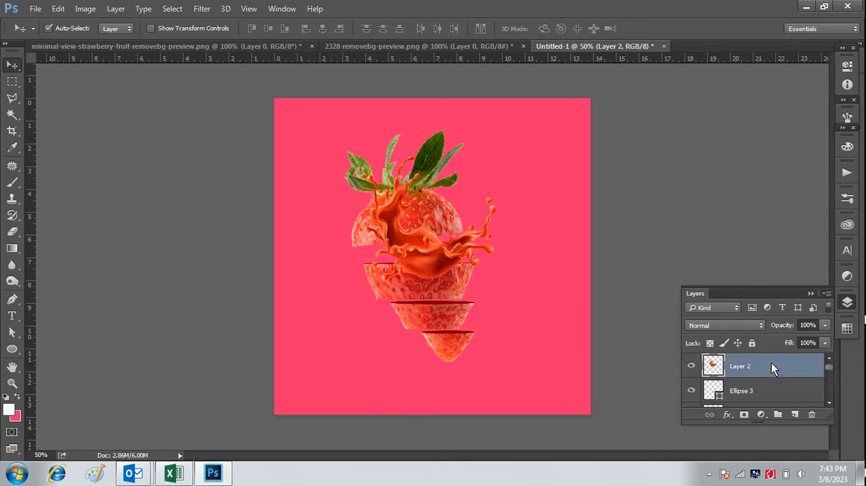
pyautogui.moveTo(430, 257); pyautogui.dragTo(420, 256)
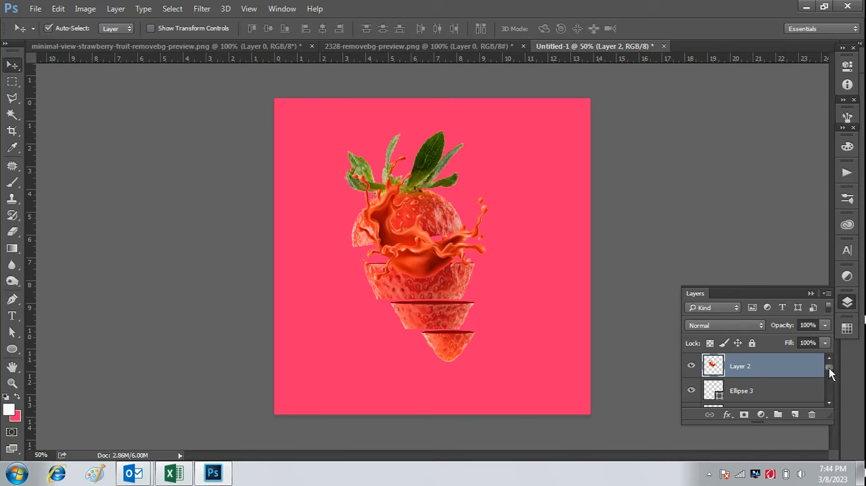
# Reorder Layer 2 below the ellipse and slice layers, directly above Layer 1, so the splash sits behind slice 3.
pyautogui.moveTo(829, 367)
pyautogui.mouseDown()
pyautogui.moveTo(827, 385)
pyautogui.moveTo(835, 365)
pyautogui.mouseUp()
pyautogui.moveTo(793, 395); pyautogui.dragTo(793, 396)
pyautogui.moveTo(830, 364); pyautogui.dragTo(830, 366)
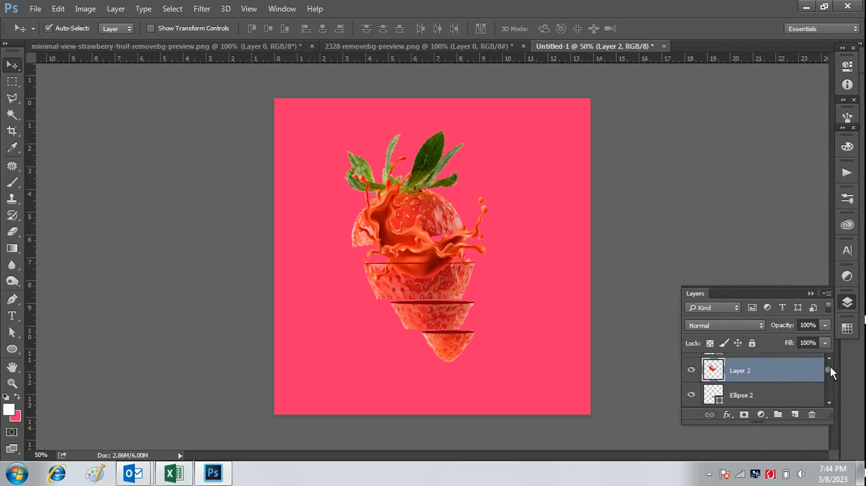
pyautogui.moveTo(802, 376); pyautogui.dragTo(803, 404)
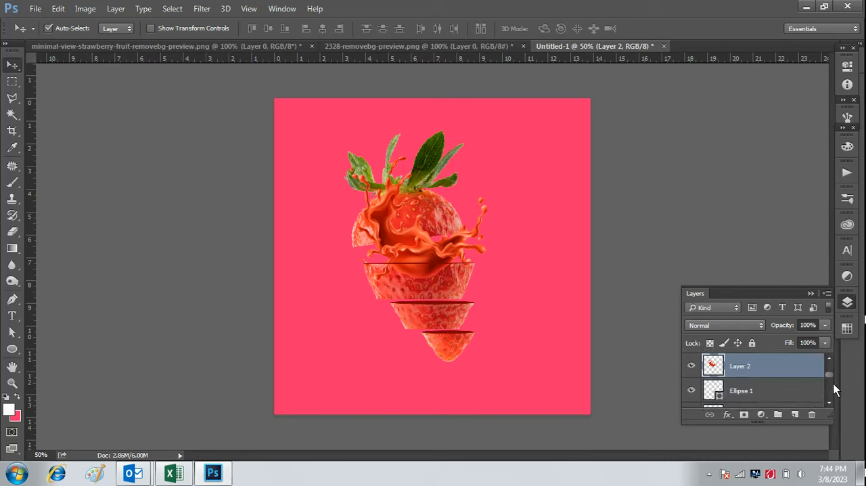
pyautogui.scroll(-2, 828, 376)
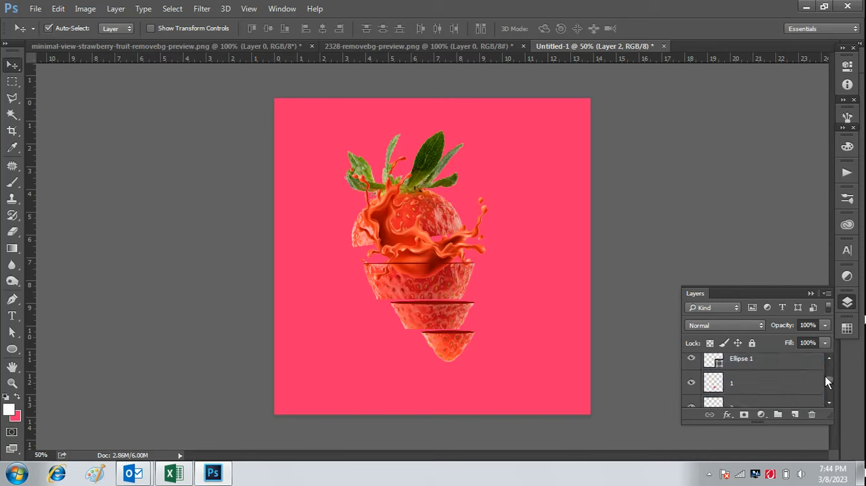
pyautogui.moveTo(825, 377); pyautogui.dragTo(798, 389)
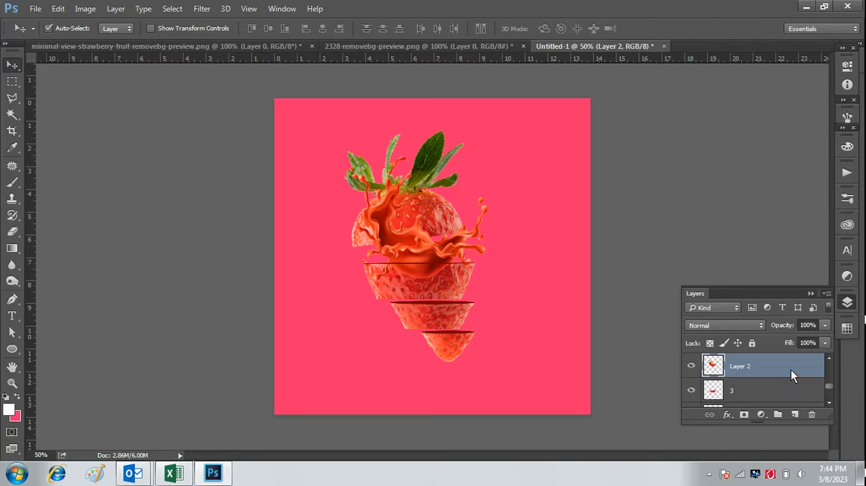
pyautogui.doubleClick(791, 369)
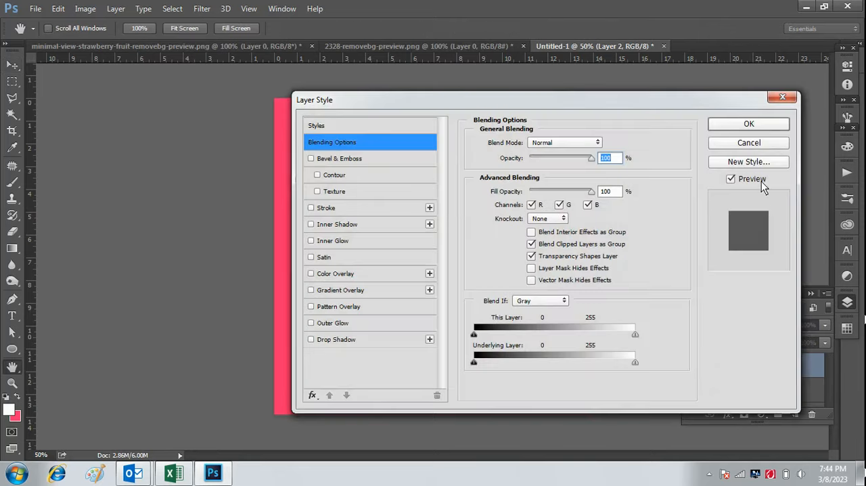
pyautogui.click(750, 125)
pyautogui.moveTo(791, 367); pyautogui.dragTo(798, 395)
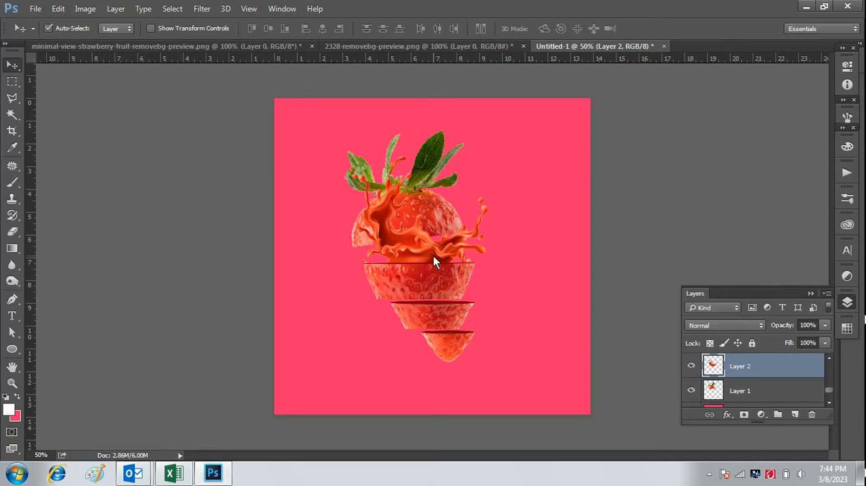
pyautogui.moveTo(432, 256); pyautogui.dragTo(444, 264)
# Reorder Ellipse 3 below the other ellipses and all the slice layers, directly above Layer 2.
pyautogui.moveTo(830, 390); pyautogui.dragTo(834, 368)
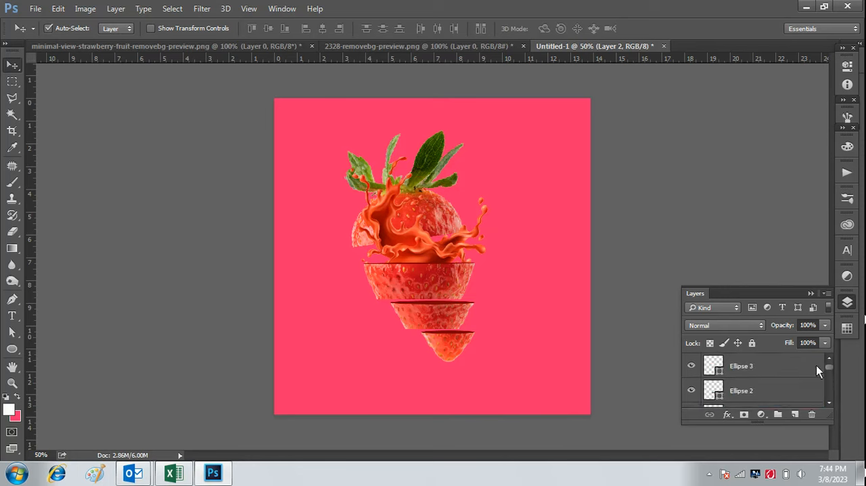
pyautogui.click(778, 374)
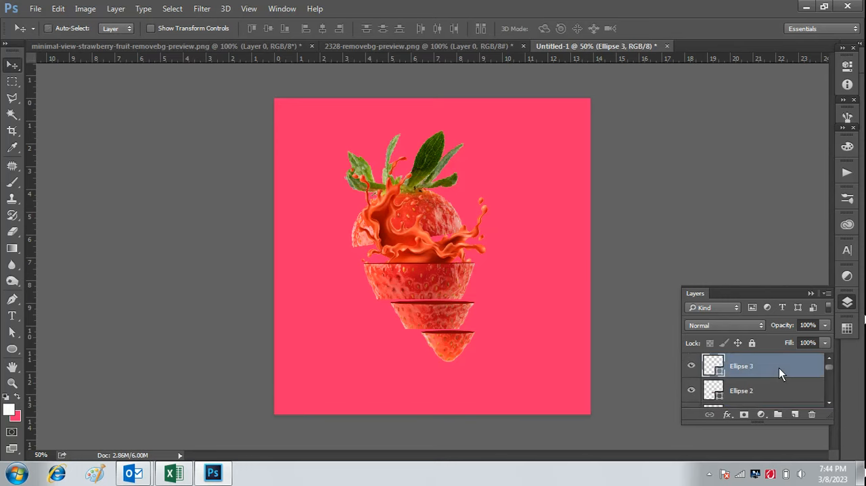
pyautogui.hotkey('ctrl', 't')
pyautogui.click(576, 29)
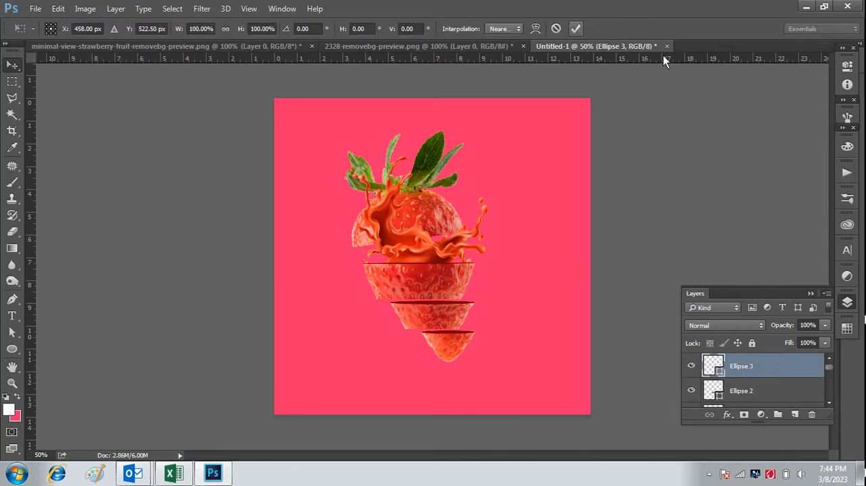
pyautogui.moveTo(796, 361); pyautogui.dragTo(783, 399)
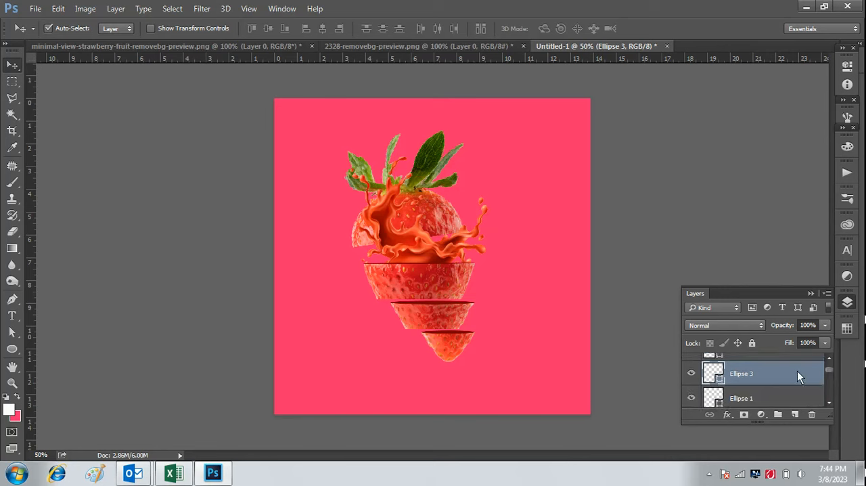
pyautogui.moveTo(829, 368); pyautogui.dragTo(795, 386)
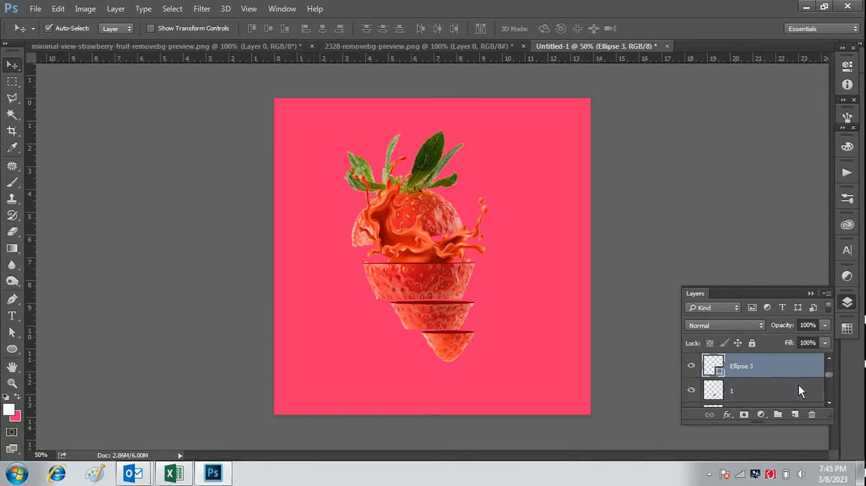
pyautogui.scroll(-1, 829, 376)
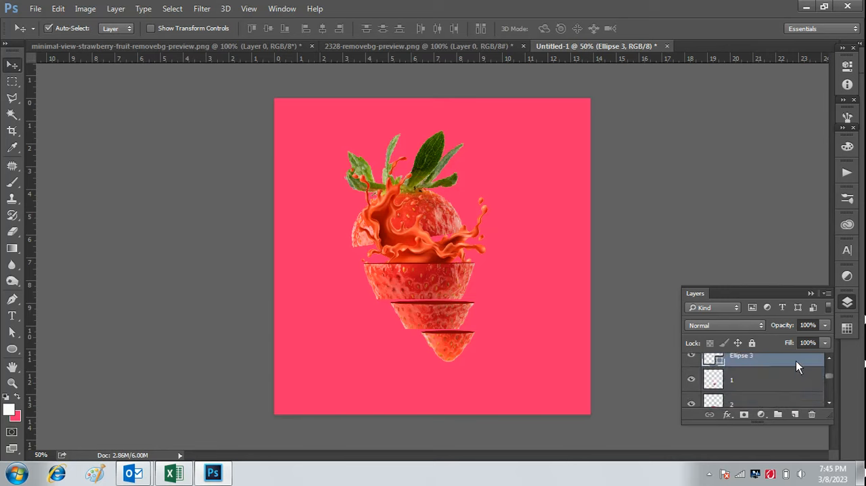
pyautogui.moveTo(796, 362); pyautogui.dragTo(802, 391)
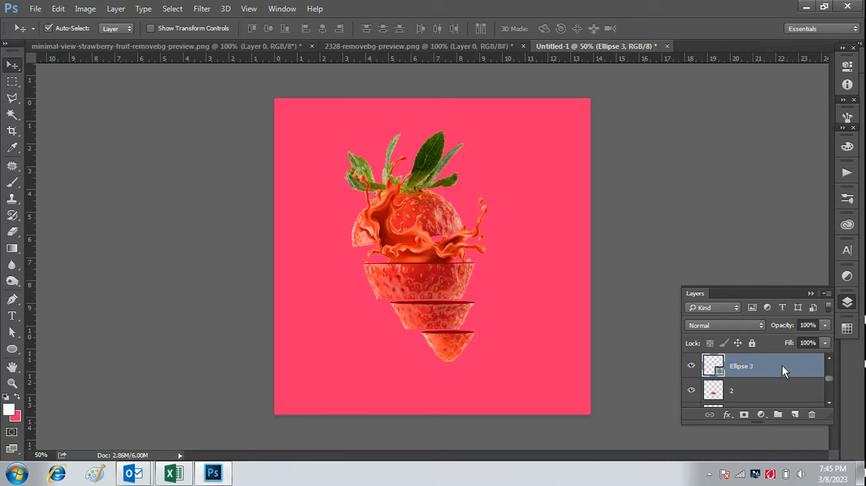
pyautogui.moveTo(782, 366); pyautogui.dragTo(787, 392)
pyautogui.click(756, 390)
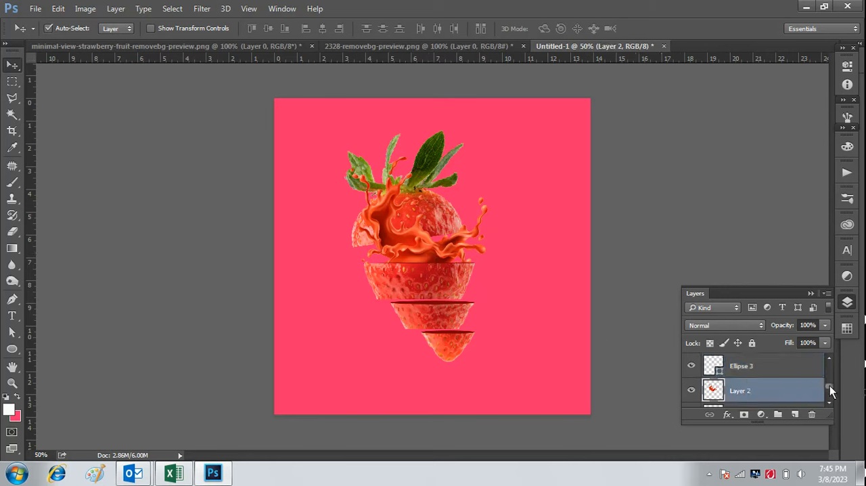
# Bring Layer 1 in front of the splash and slice 3, and raise the strawberry's top piece slightly on the canvas.
pyautogui.moveTo(830, 386)
pyautogui.mouseDown()
pyautogui.moveTo(833, 370)
pyautogui.moveTo(836, 399)
pyautogui.mouseUp()
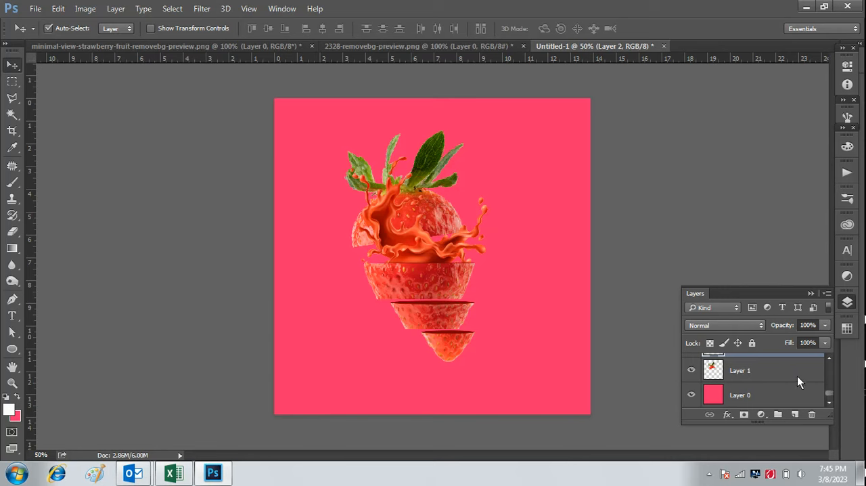
pyautogui.moveTo(797, 375); pyautogui.dragTo(796, 349)
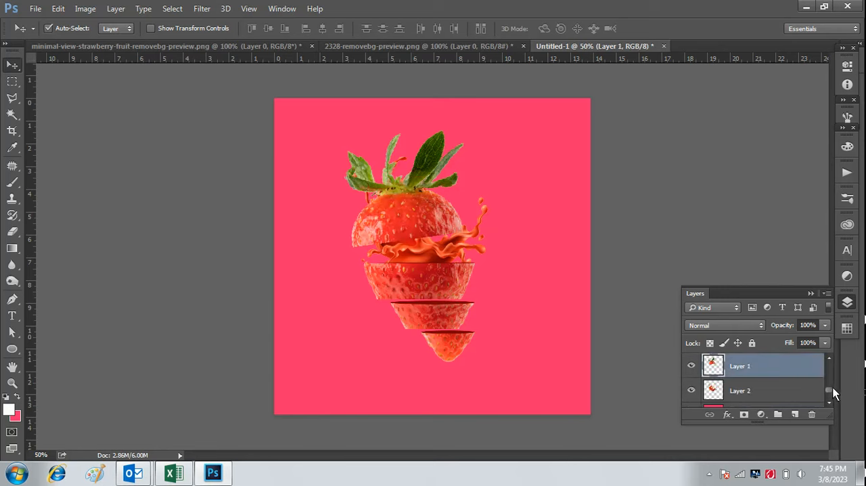
pyautogui.moveTo(832, 392)
pyautogui.mouseDown()
pyautogui.moveTo(795, 382)
pyautogui.moveTo(805, 365)
pyautogui.moveTo(835, 380)
pyautogui.mouseUp()
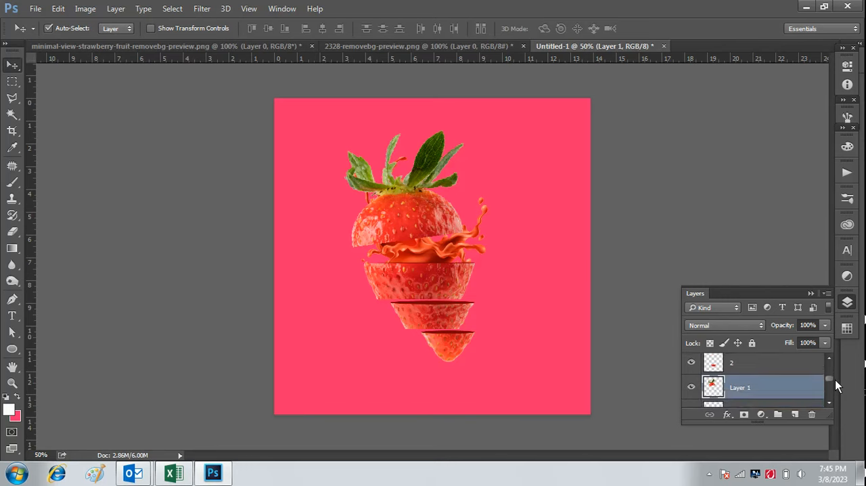
pyautogui.moveTo(441, 227); pyautogui.dragTo(427, 208)
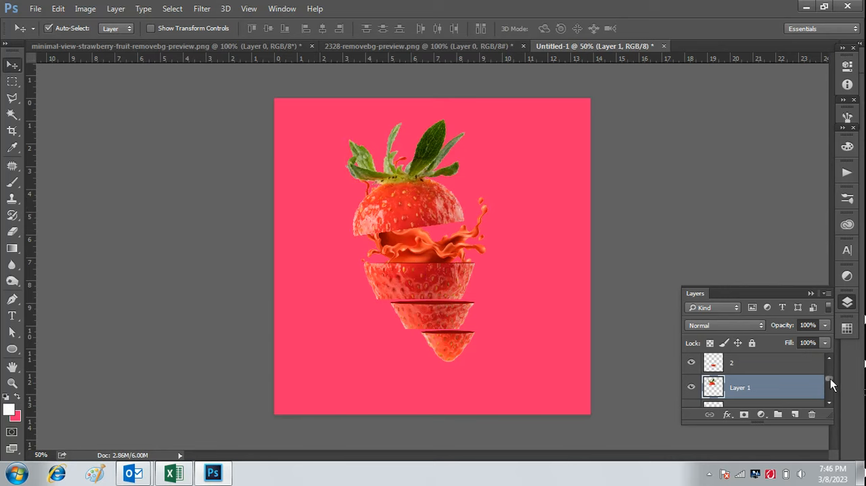
# Reorder the layers below slice 3 so that Layer 2 lies above Layer 1 and Layer 1 above Ellipse 3.
pyautogui.moveTo(831, 378); pyautogui.dragTo(783, 361)
pyautogui.moveTo(830, 391); pyautogui.dragTo(788, 394)
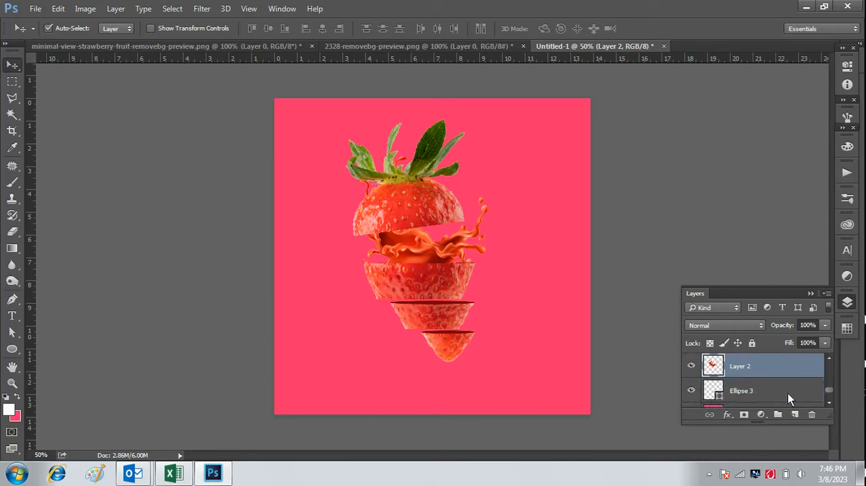
pyautogui.scroll(-3, 830, 389)
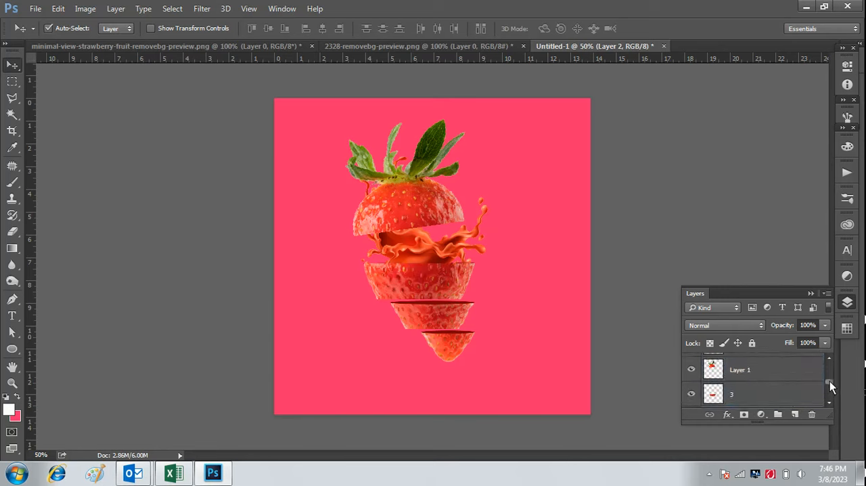
pyautogui.moveTo(789, 370); pyautogui.dragTo(789, 393)
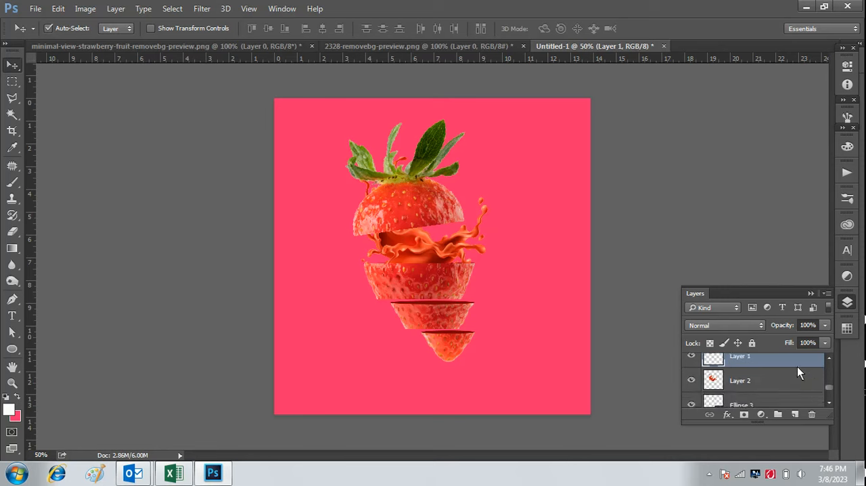
pyautogui.moveTo(797, 366); pyautogui.dragTo(793, 386)
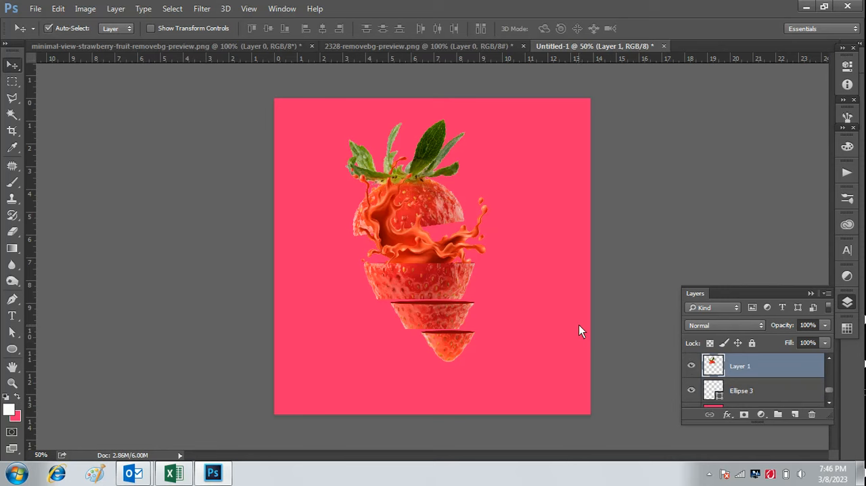
# Free-transform the Layer 2 splash, rotating it to -3.36° and scaling it to 88.64% in width and height.
pyautogui.moveTo(828, 391); pyautogui.dragTo(827, 386)
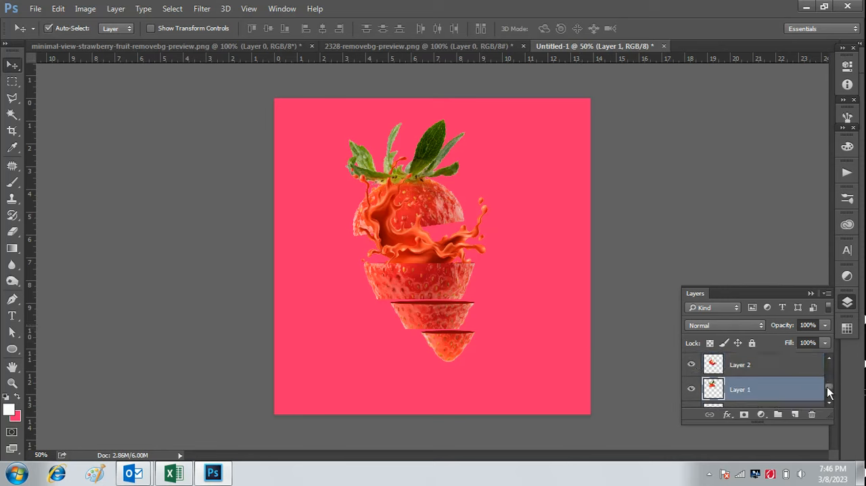
pyautogui.click(763, 368)
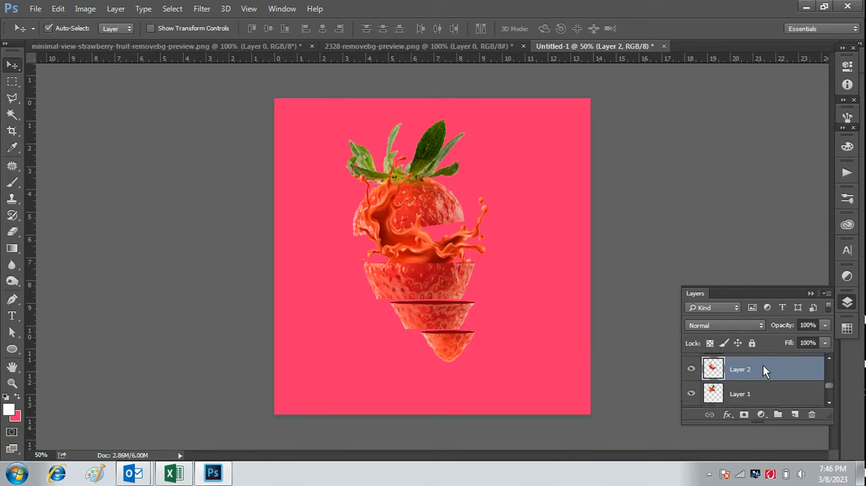
pyautogui.hotkey('ctrl', 't')
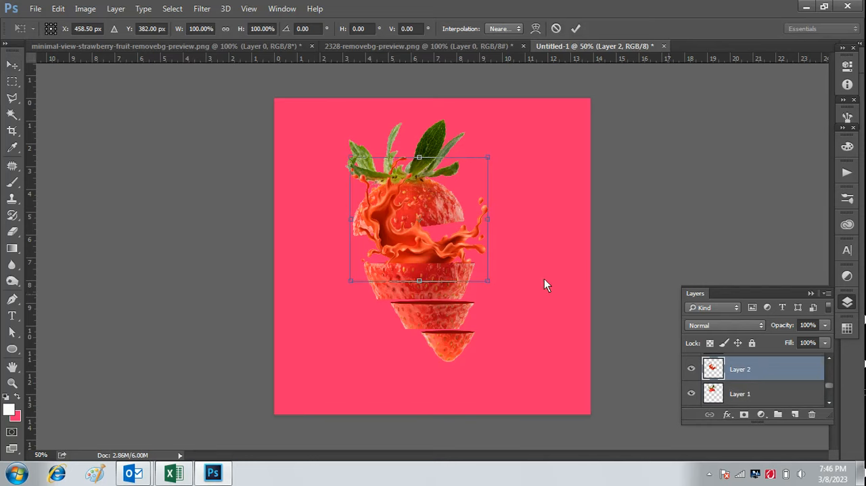
pyautogui.moveTo(499, 162); pyautogui.dragTo(498, 154)
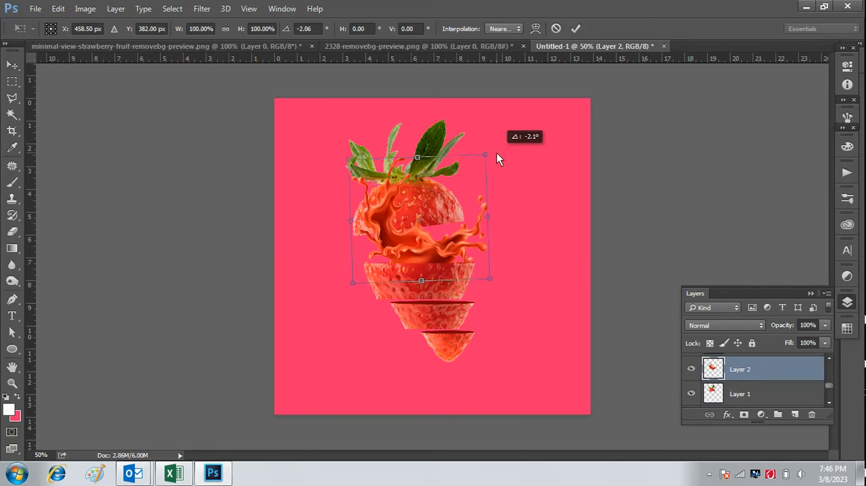
pyautogui.moveTo(415, 245); pyautogui.dragTo(406, 246)
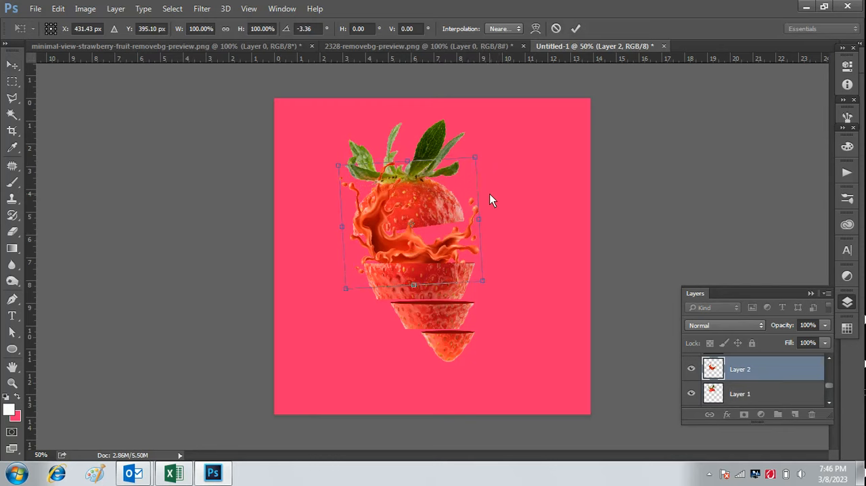
pyautogui.moveTo(476, 158); pyautogui.dragTo(460, 174)
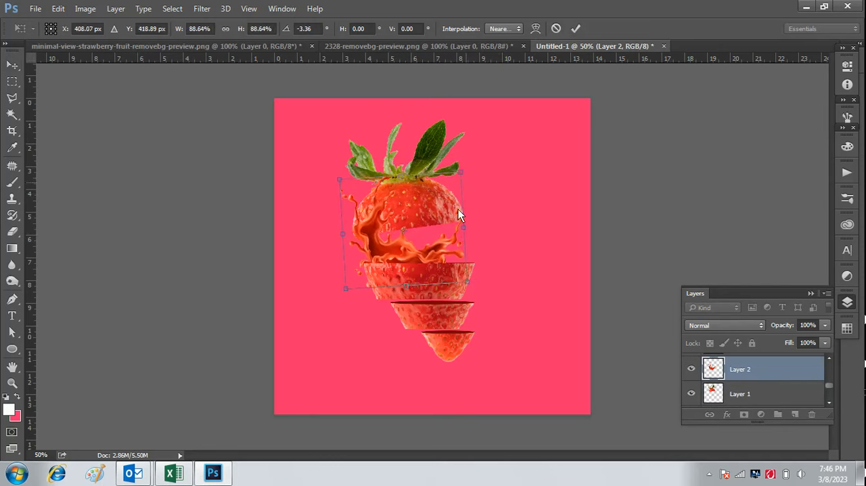
# Rotate the Layer 2 splash to -7.03°, reposition it at about X 435.71 px, Y 400.20 px between the top slices, and apply the transform.
pyautogui.moveTo(429, 250); pyautogui.dragTo(441, 247)
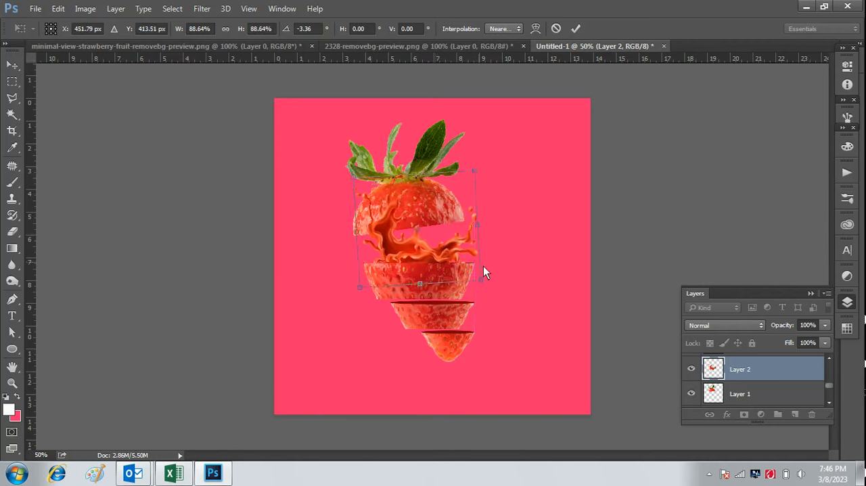
pyautogui.moveTo(490, 288); pyautogui.dragTo(490, 280)
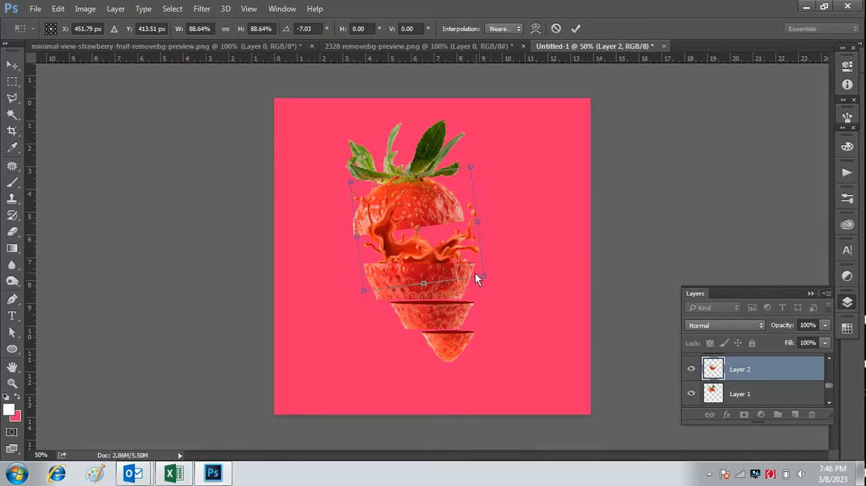
pyautogui.moveTo(448, 251); pyautogui.dragTo(447, 254)
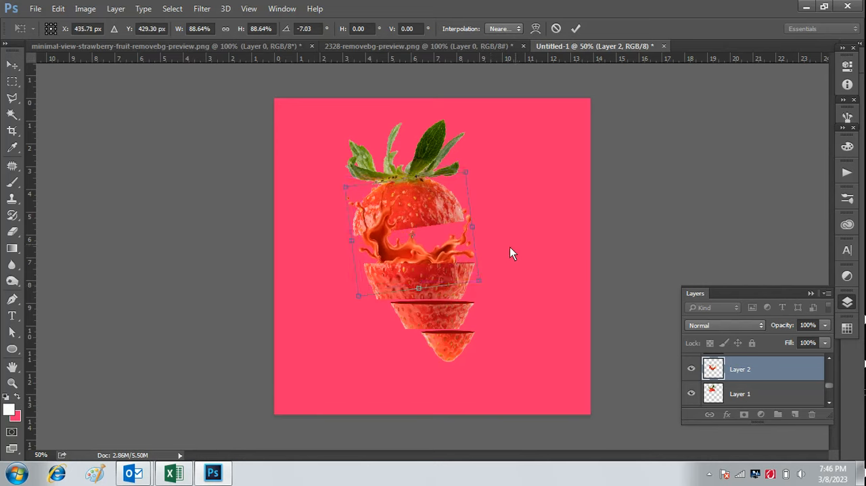
pyautogui.moveTo(452, 255); pyautogui.dragTo(454, 251)
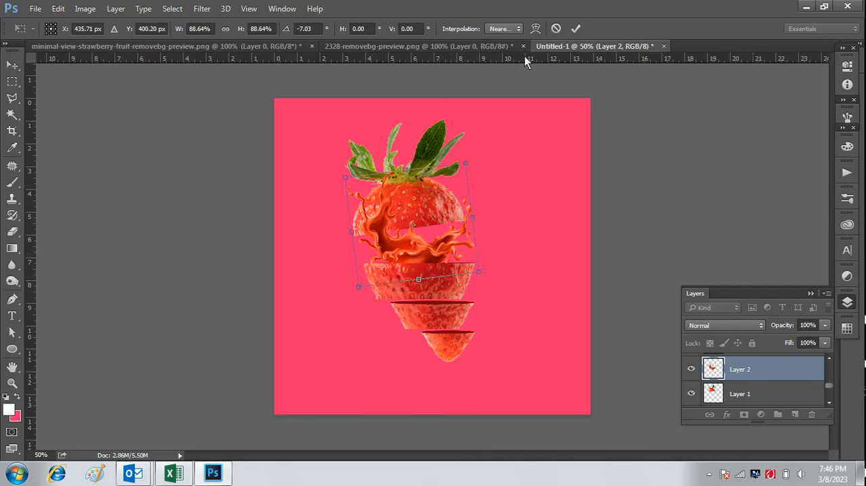
pyautogui.click(575, 28)
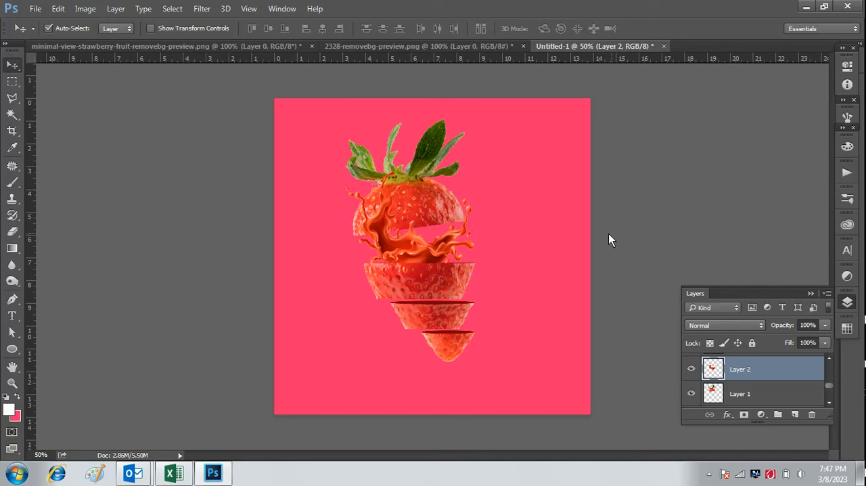
# Add a new empty layer directly above the pink background Layer 0.
pyautogui.moveTo(830, 391); pyautogui.dragTo(830, 403)
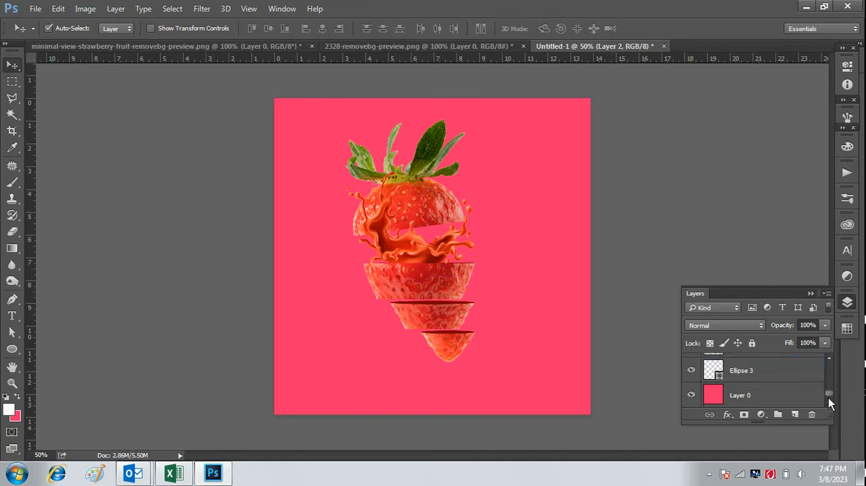
pyautogui.click(776, 400)
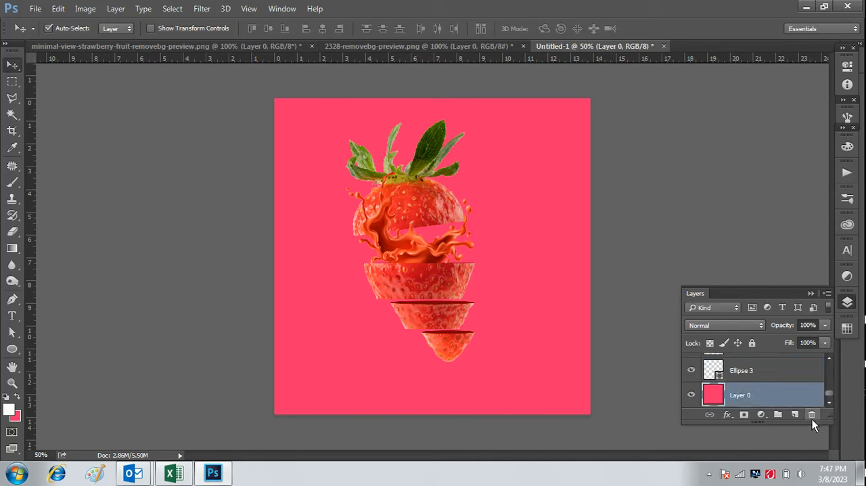
pyautogui.click(796, 414)
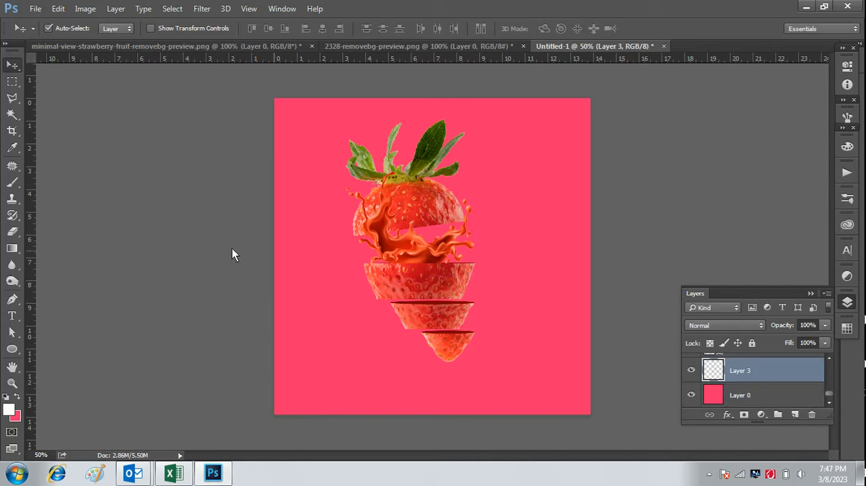
# Paint a soft white glow behind the whole strawberry with the 452 px Brush at 22% opacity.
pyautogui.click(9, 184)
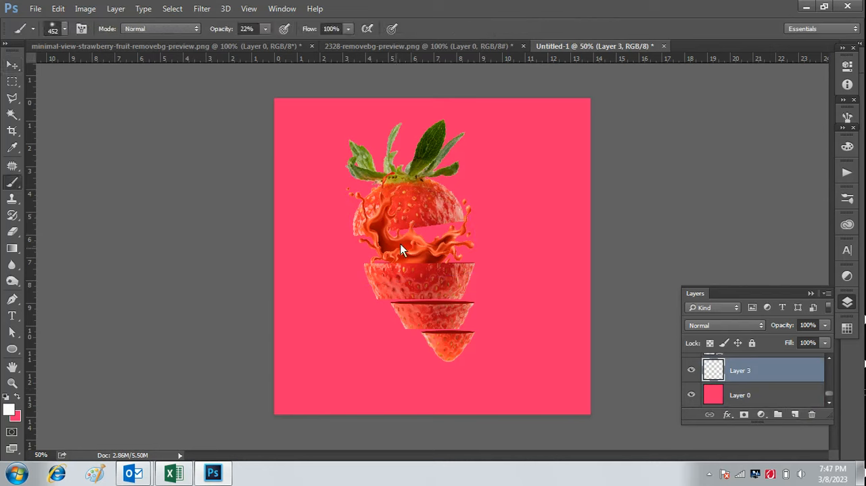
pyautogui.moveTo(408, 206); pyautogui.dragTo(410, 216)
pyautogui.click(424, 273)
pyautogui.click(427, 302)
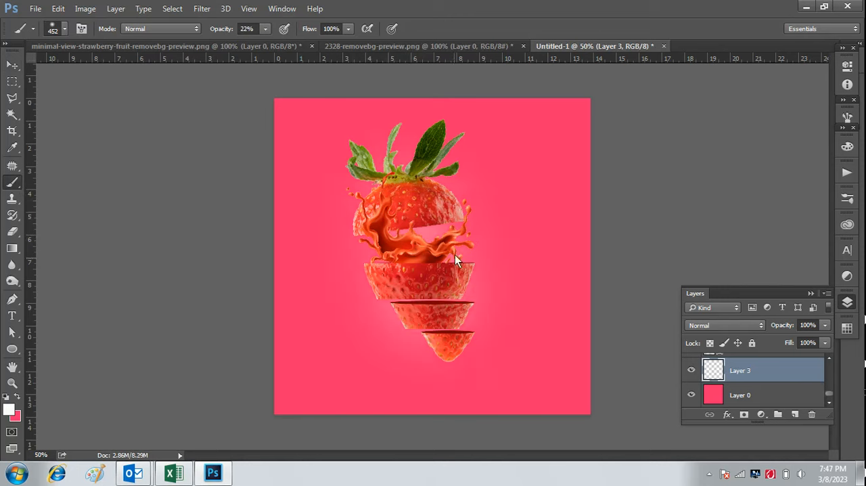
pyautogui.click(451, 209)
pyautogui.click(380, 195)
pyautogui.click(386, 288)
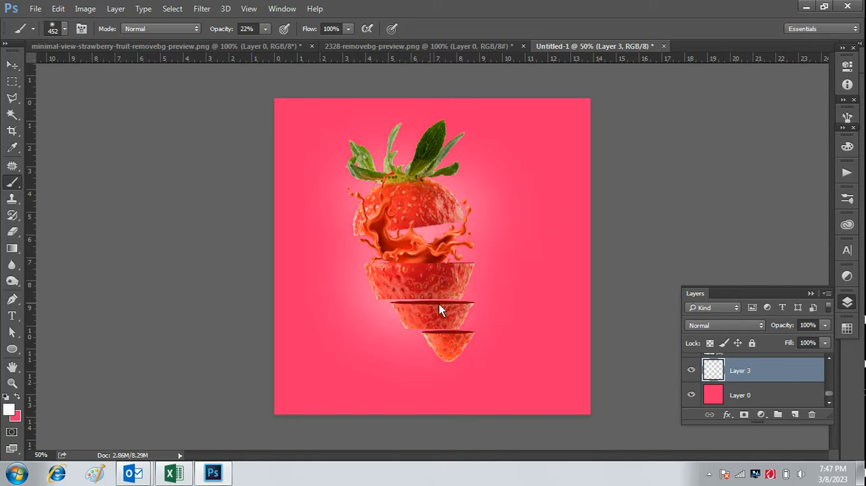
pyautogui.click(443, 326)
pyautogui.click(454, 188)
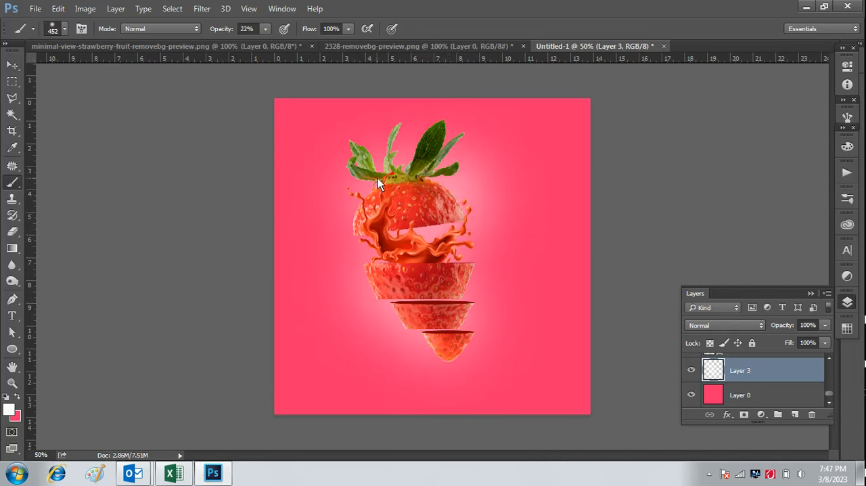
pyautogui.click(378, 178)
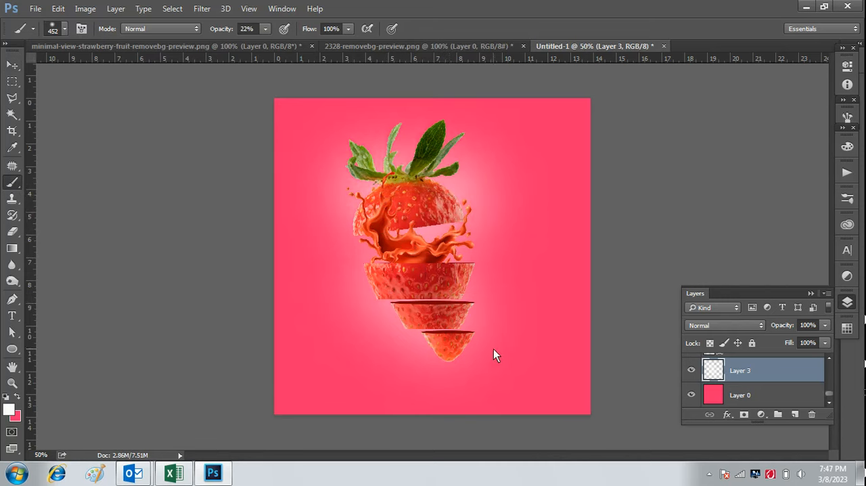
pyautogui.click(439, 313)
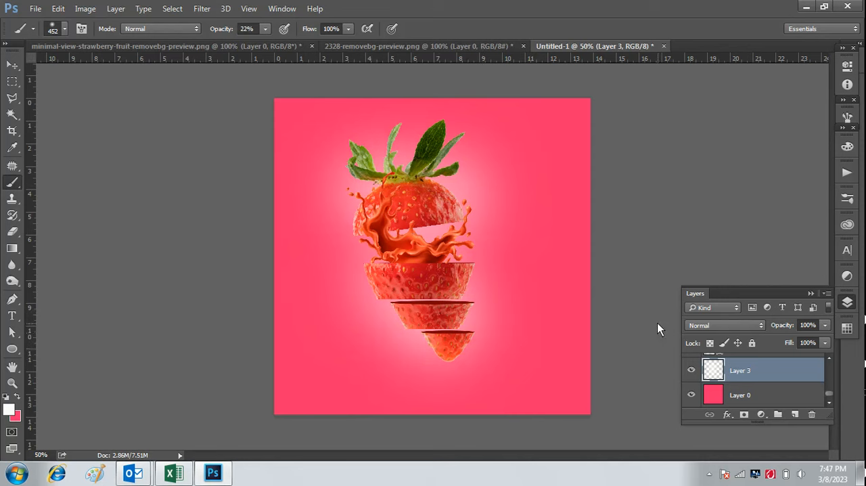
pyautogui.click(425, 257)
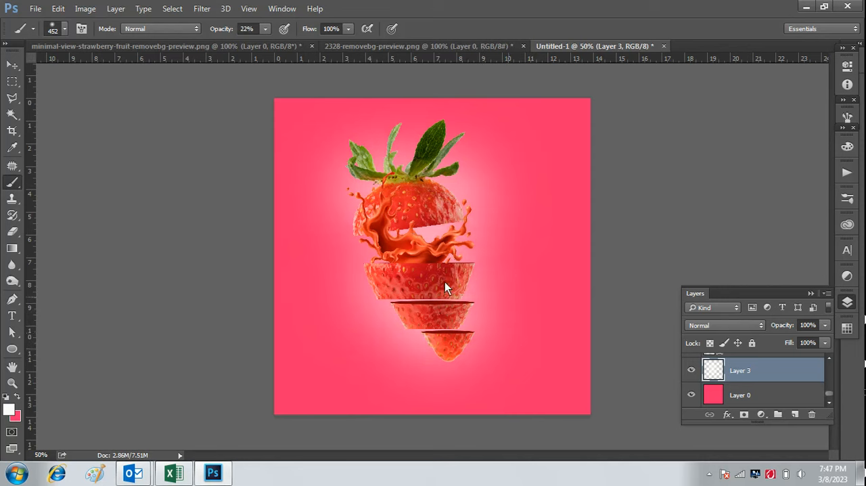
pyautogui.click(392, 255)
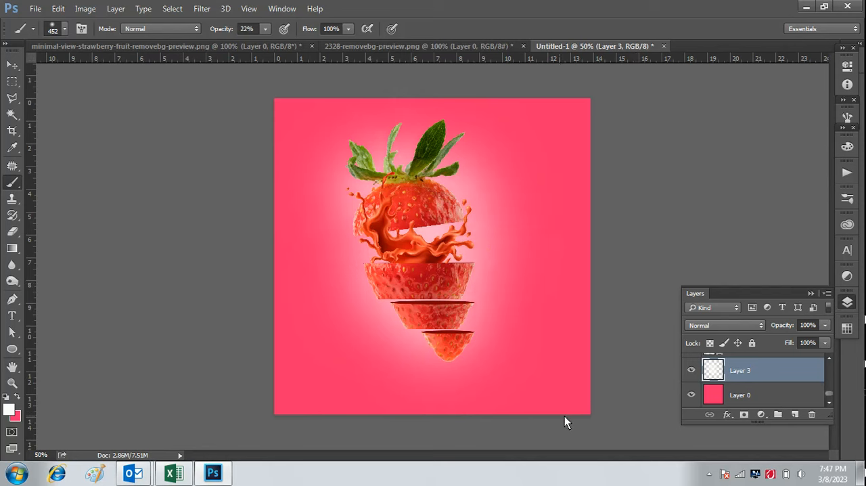
pyautogui.click(12, 64)
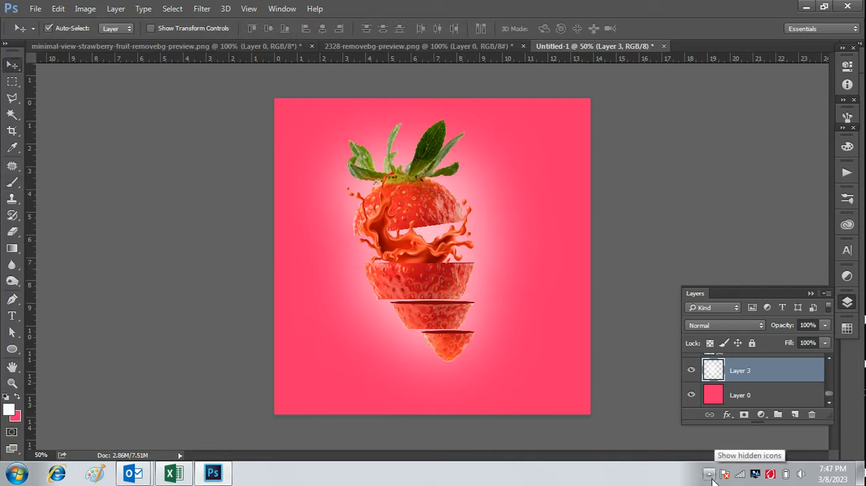